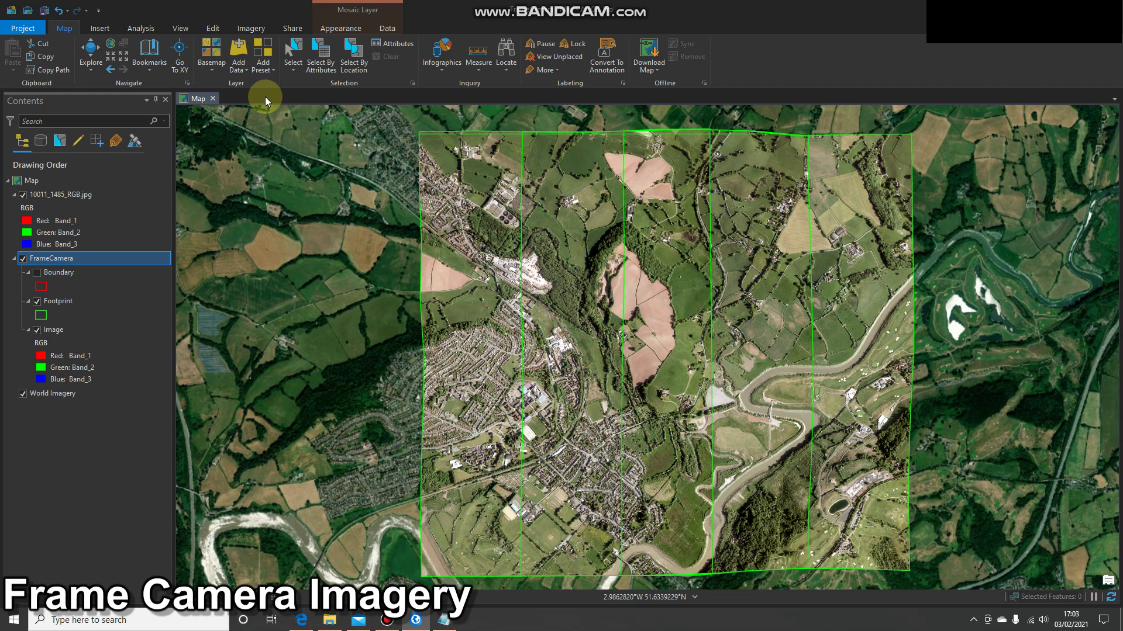
# - On the Imagery tab, open the New Workspace dropdown in the Ortho Mapping group
pyautogui.click(248, 29)
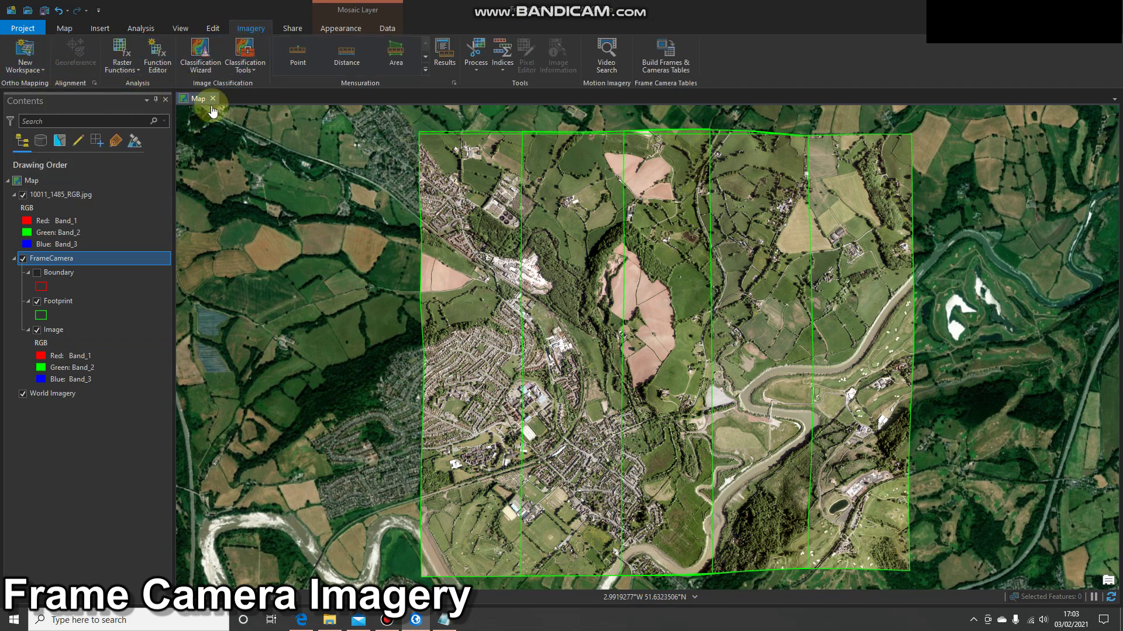
pyautogui.click(25, 66)
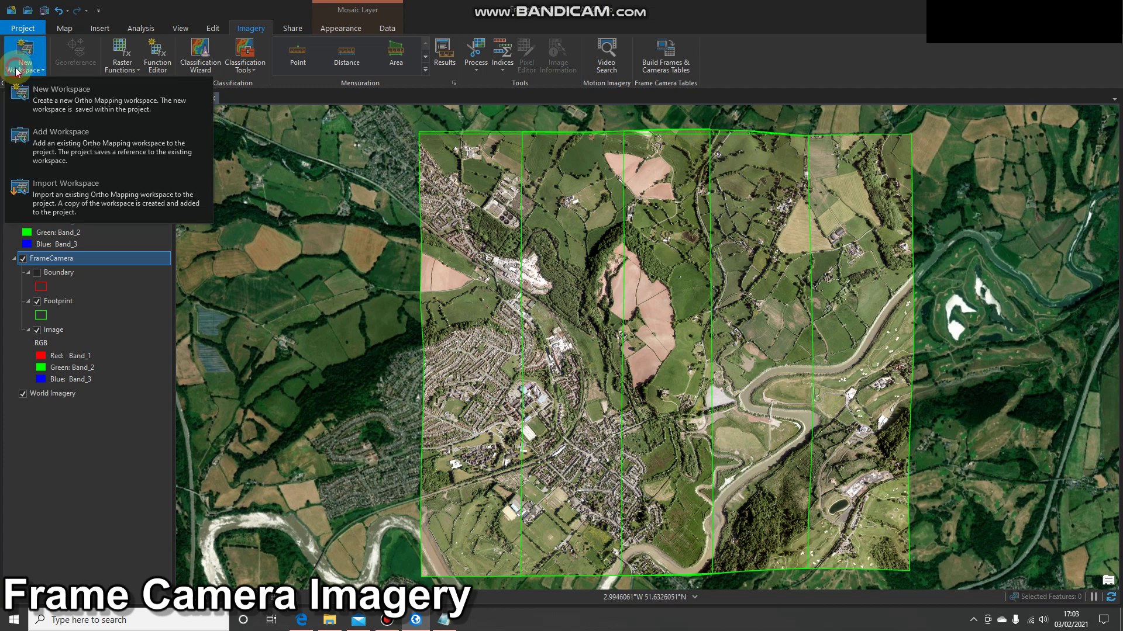
# - Create a workspace named FrameCamera, type Aerial - Digital, Imagery basemap, importing an existing image collection
pyautogui.click(75, 104)
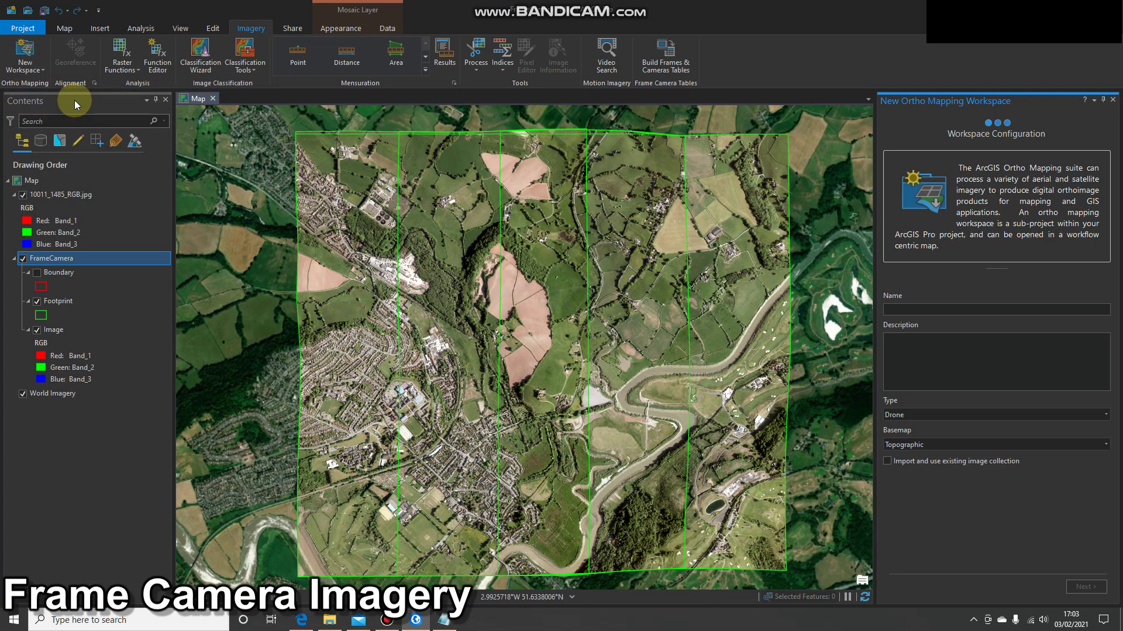
pyautogui.click(885, 310)
pyautogui.write('FrameCamera')
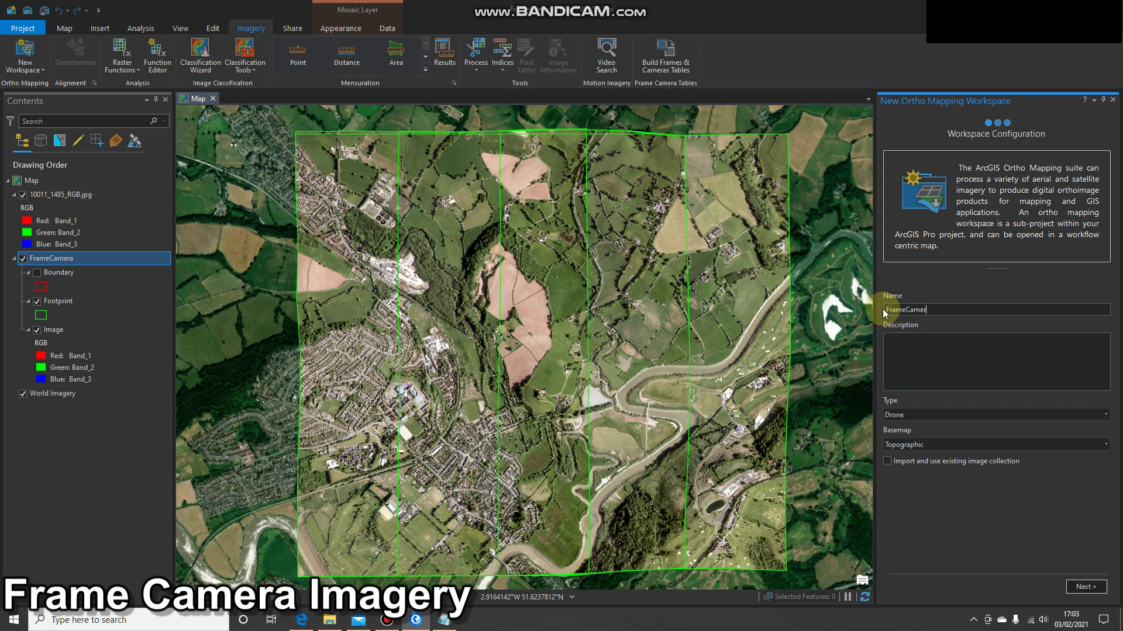
pyautogui.click(928, 415)
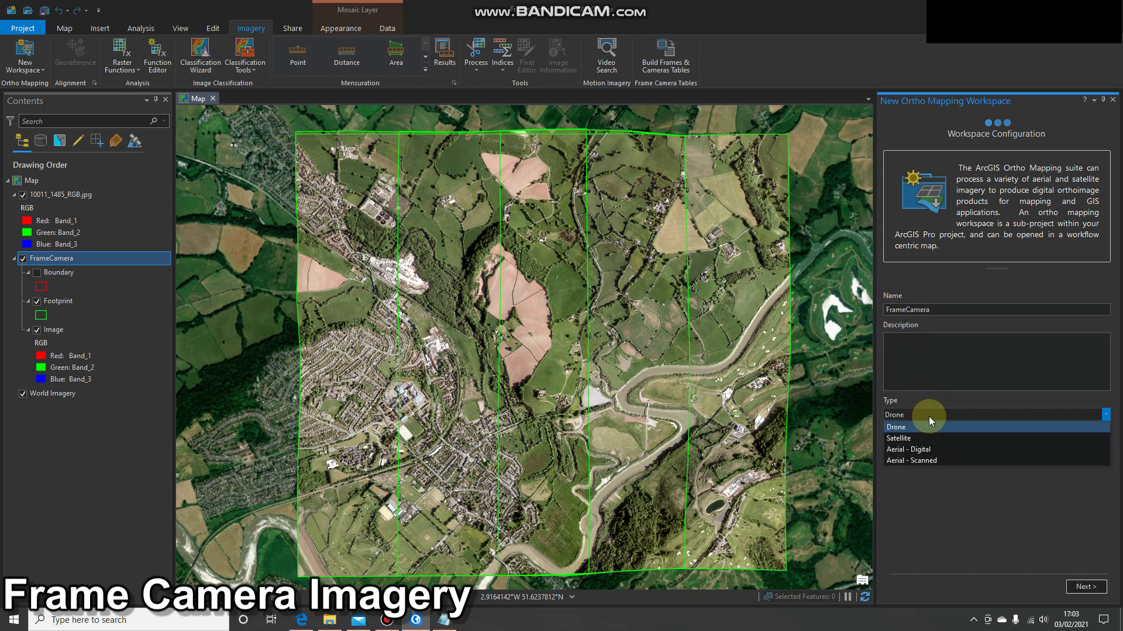
pyautogui.click(934, 449)
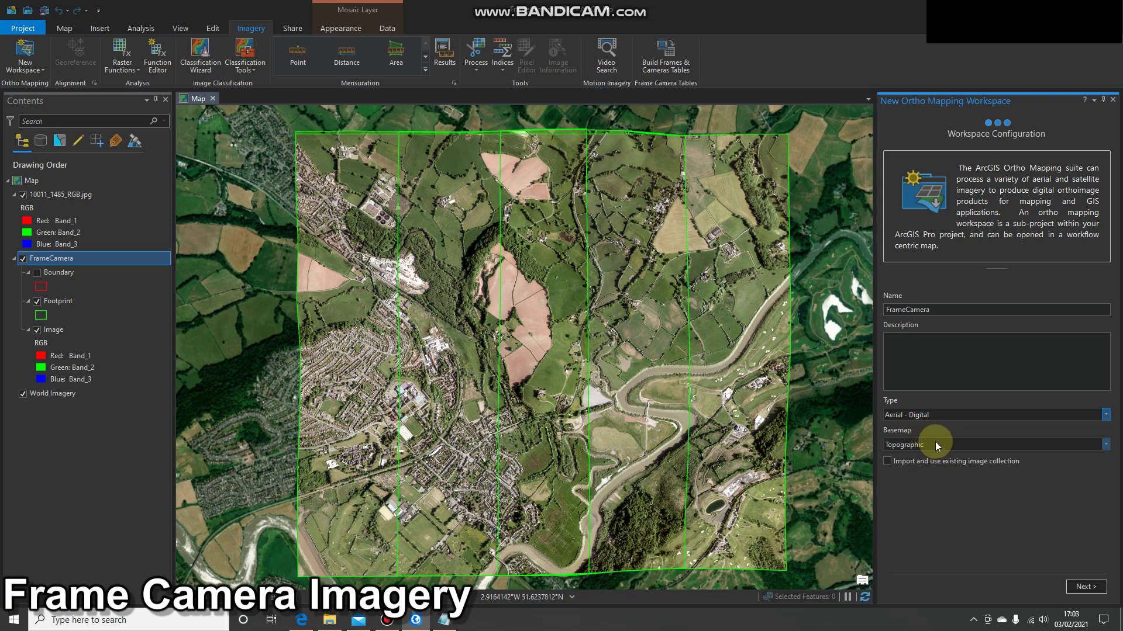
pyautogui.click(1106, 446)
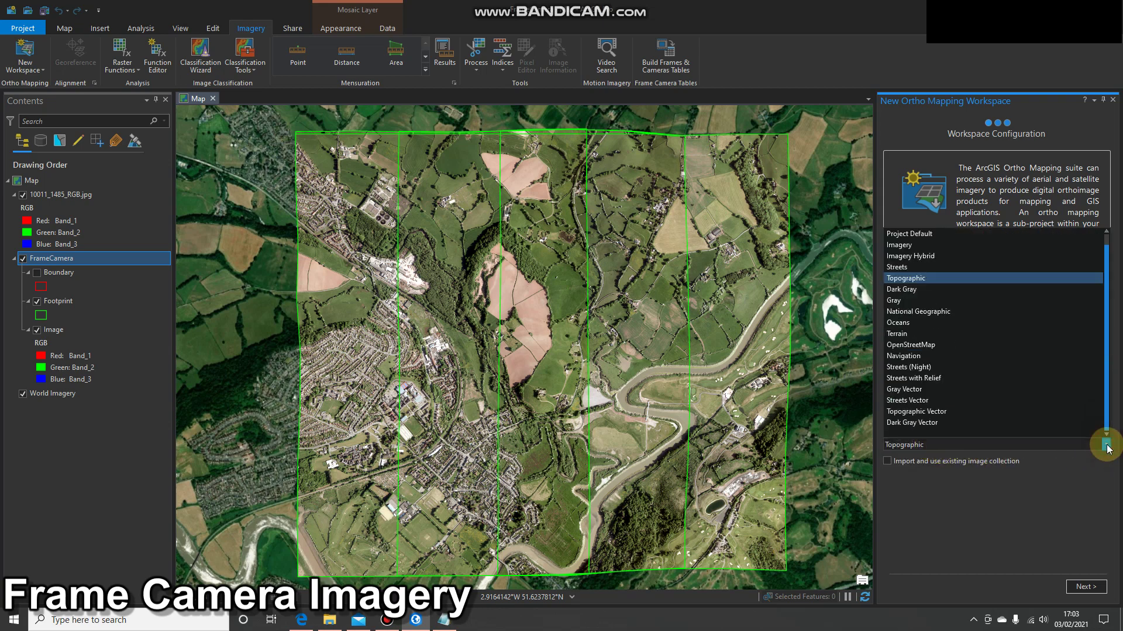
pyautogui.click(1000, 245)
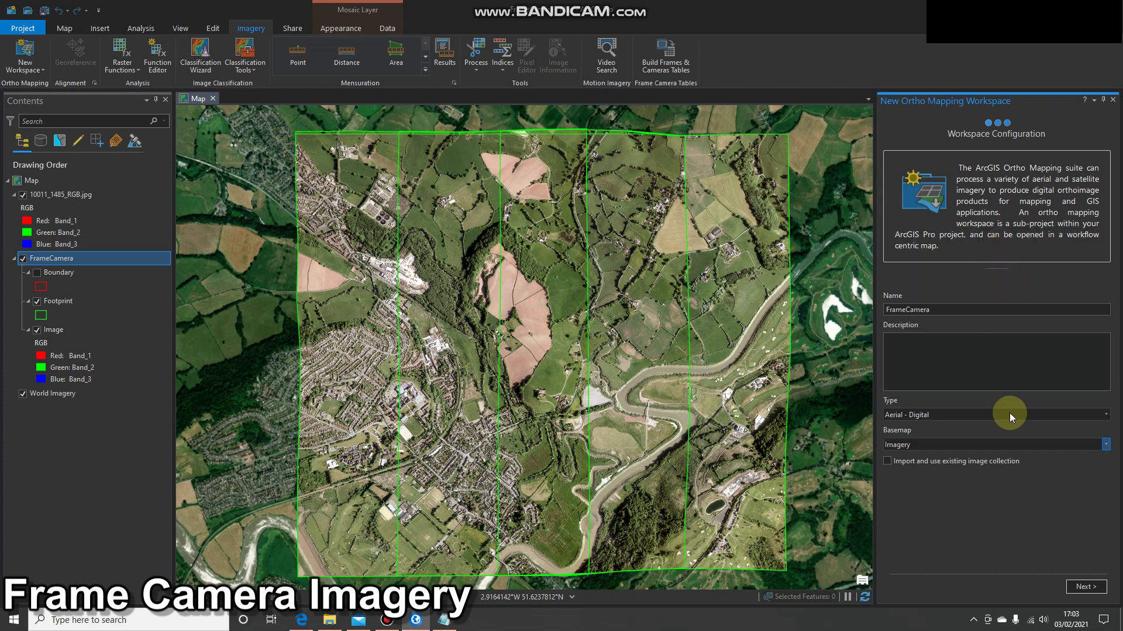
pyautogui.click(888, 462)
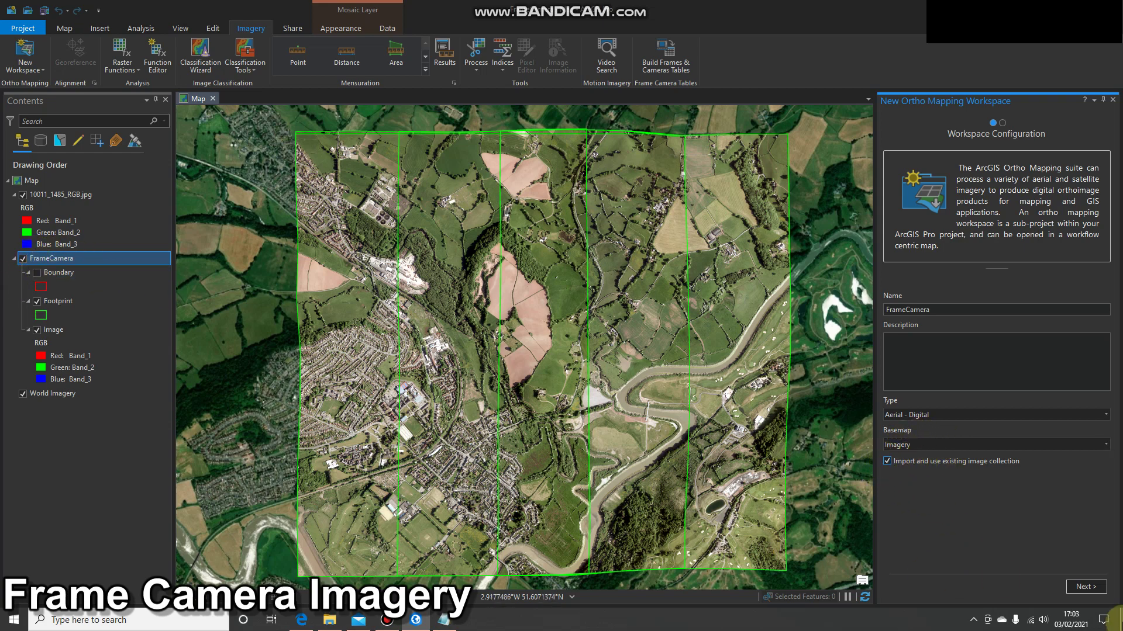
pyautogui.click(1092, 587)
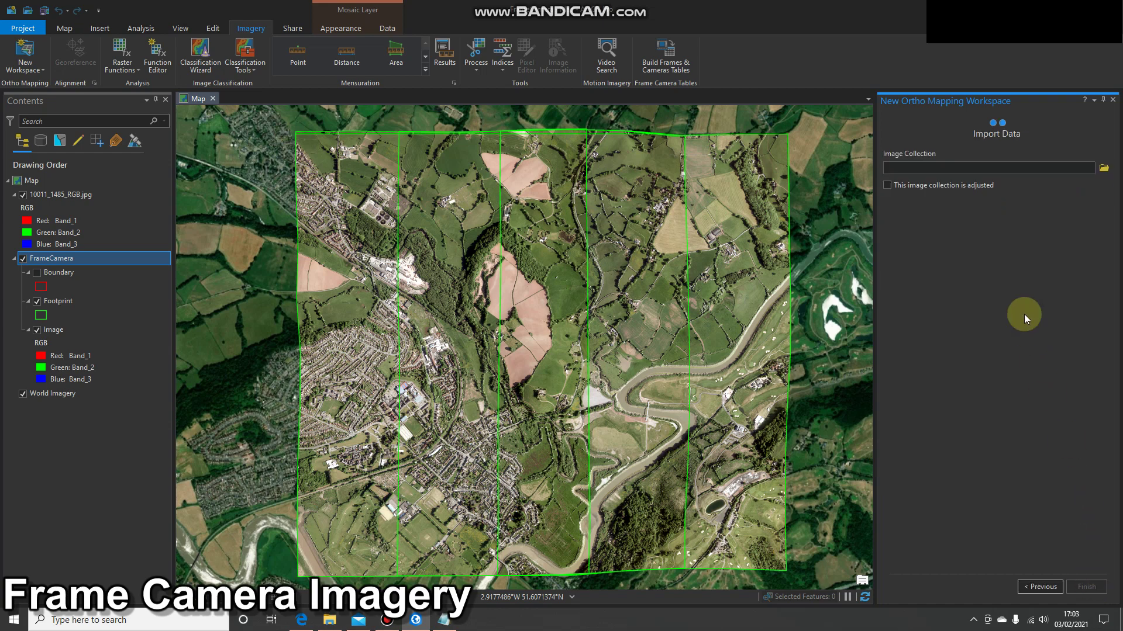
# - Select the FrameCamera mosaic dataset in FrameCamera.gdb as the image collection and finish the workspace
pyautogui.click(1104, 168)
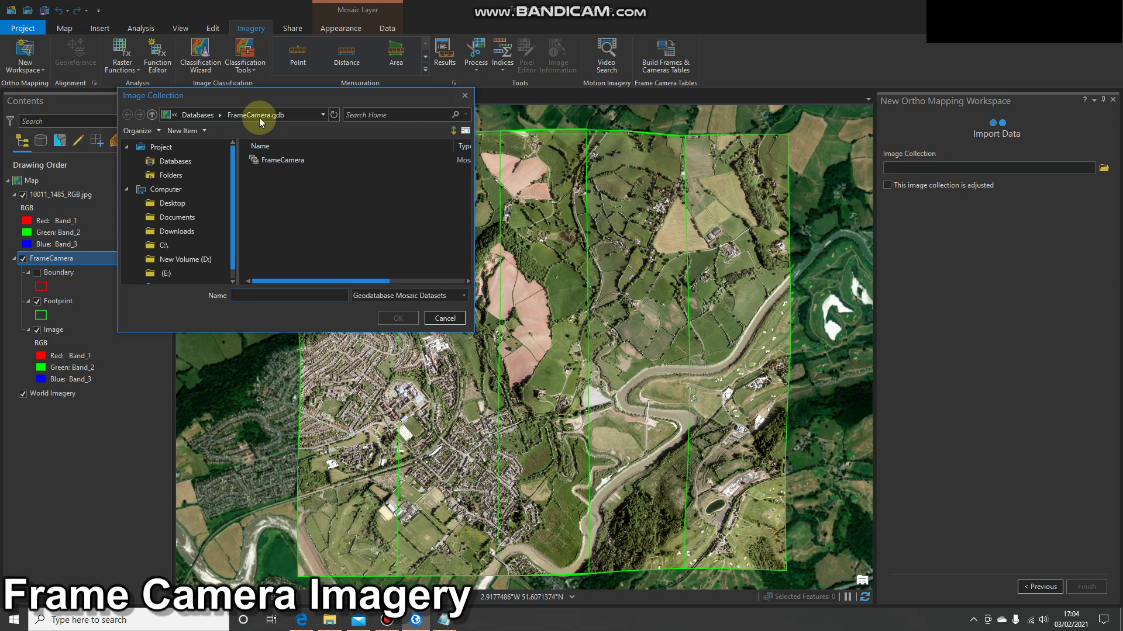
pyautogui.moveTo(263, 95); pyautogui.dragTo(334, 97)
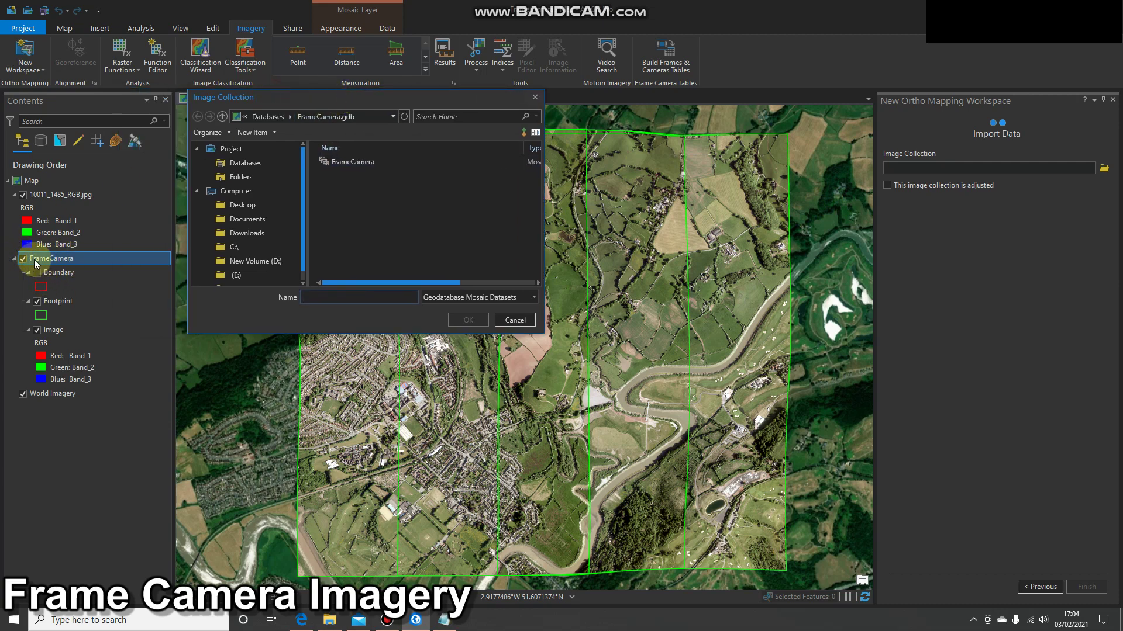
pyautogui.click(349, 163)
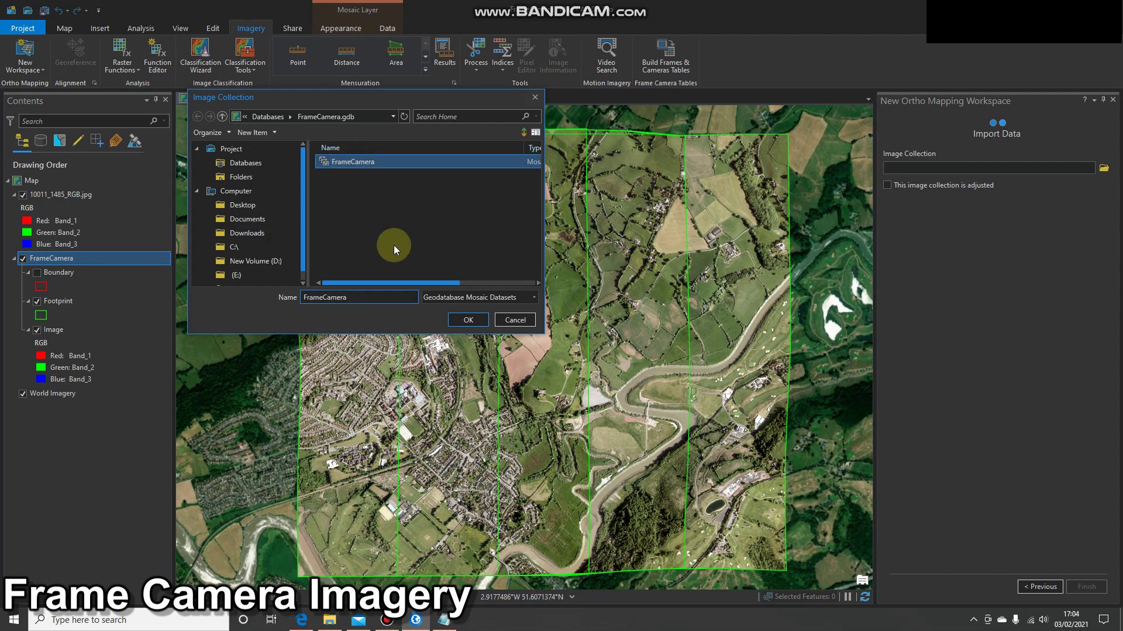
pyautogui.click(457, 320)
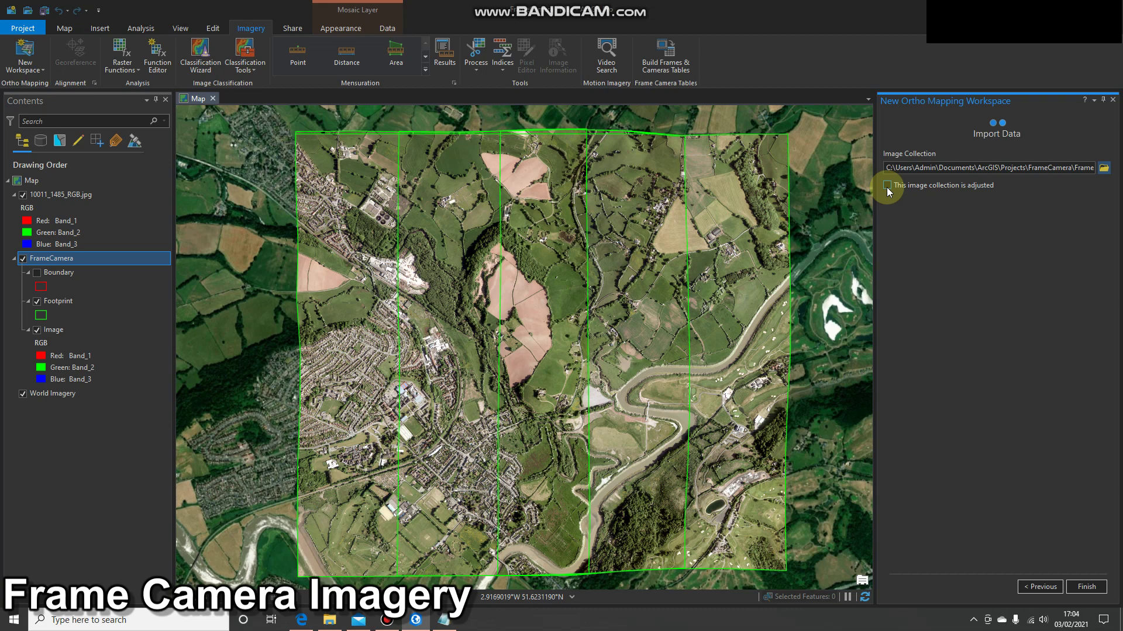
pyautogui.click(1085, 587)
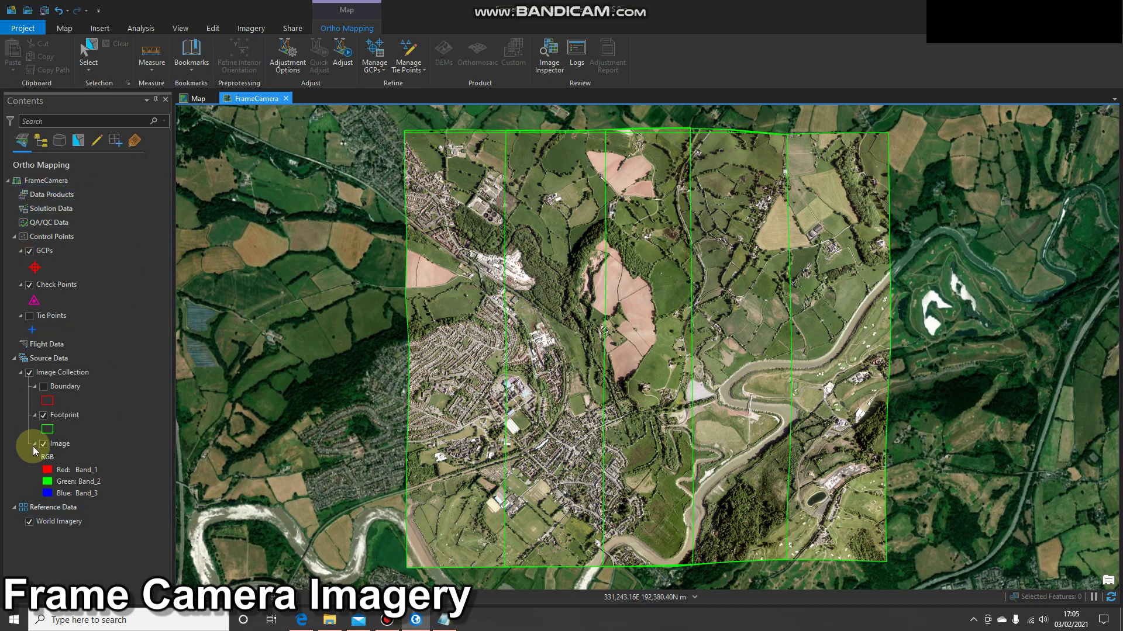
# - Review the Reference Data, FrameCamera workspace and Tie Points entries in the Contents pane
pyautogui.click(96, 509)
pyautogui.click(48, 180)
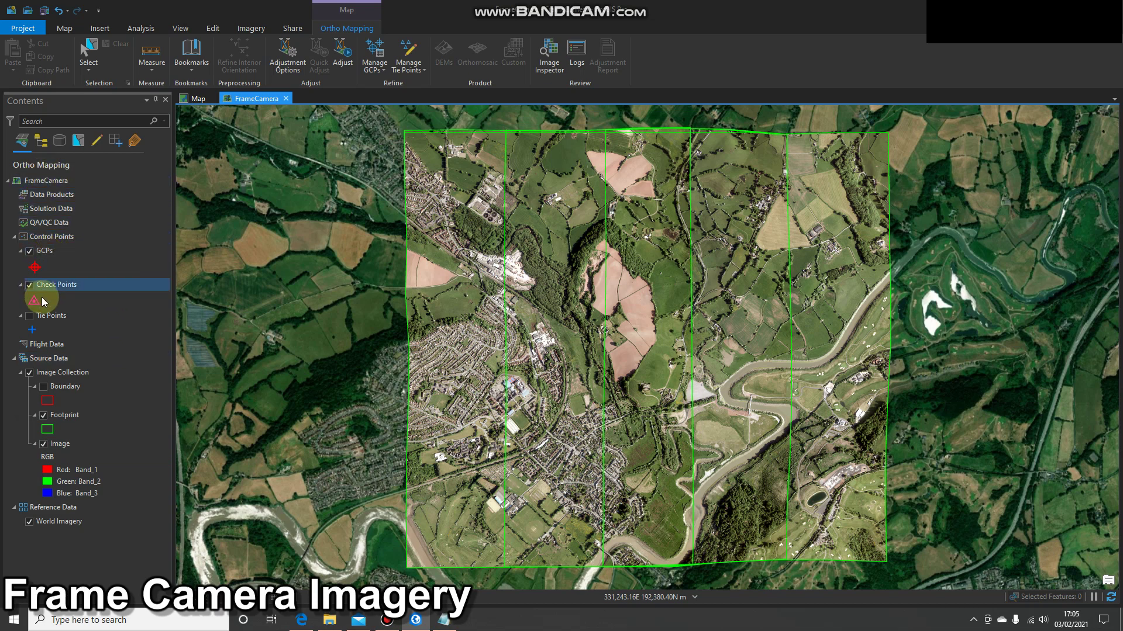
pyautogui.click(52, 318)
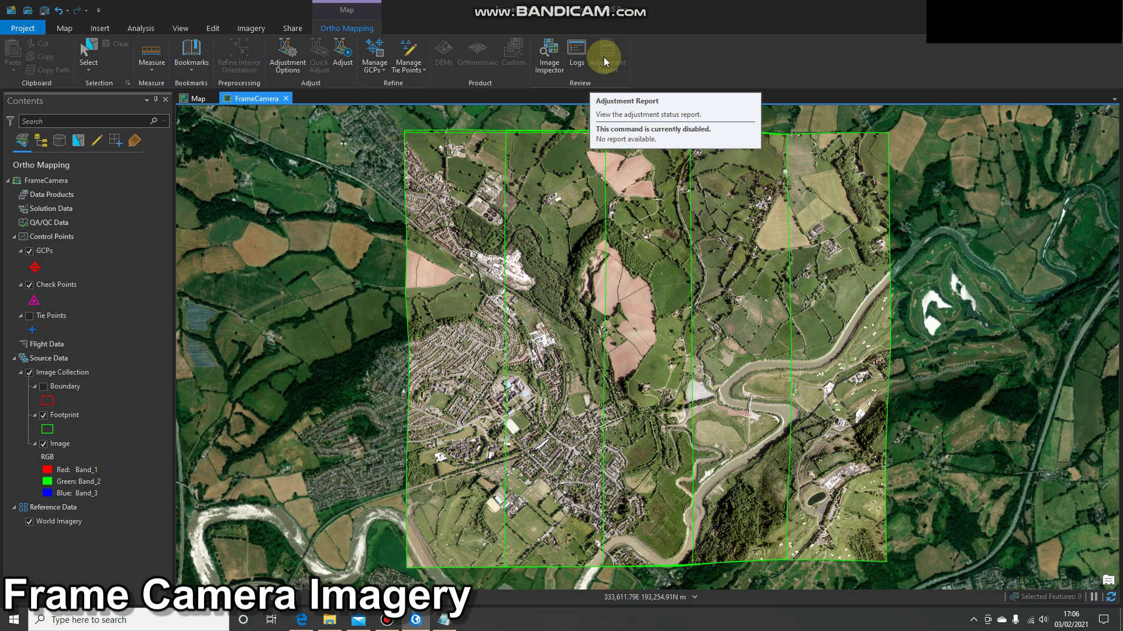
# - In Adjustment Options, expand and collapse Compute Ground Control Points, then open the options help
pyautogui.click(291, 69)
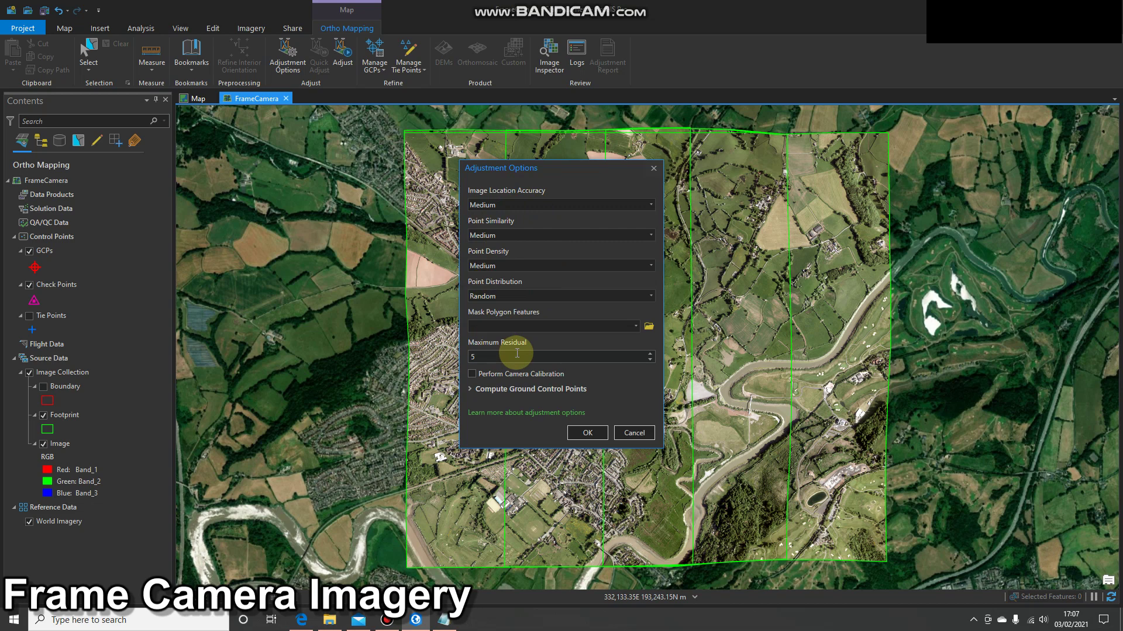
pyautogui.click(469, 388)
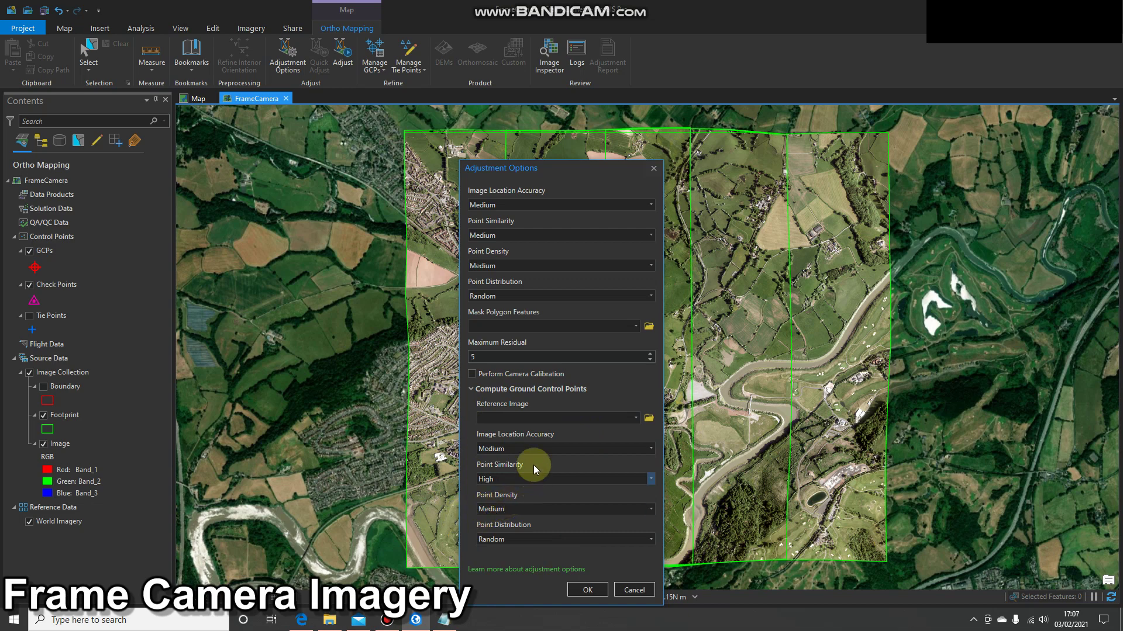
pyautogui.click(470, 389)
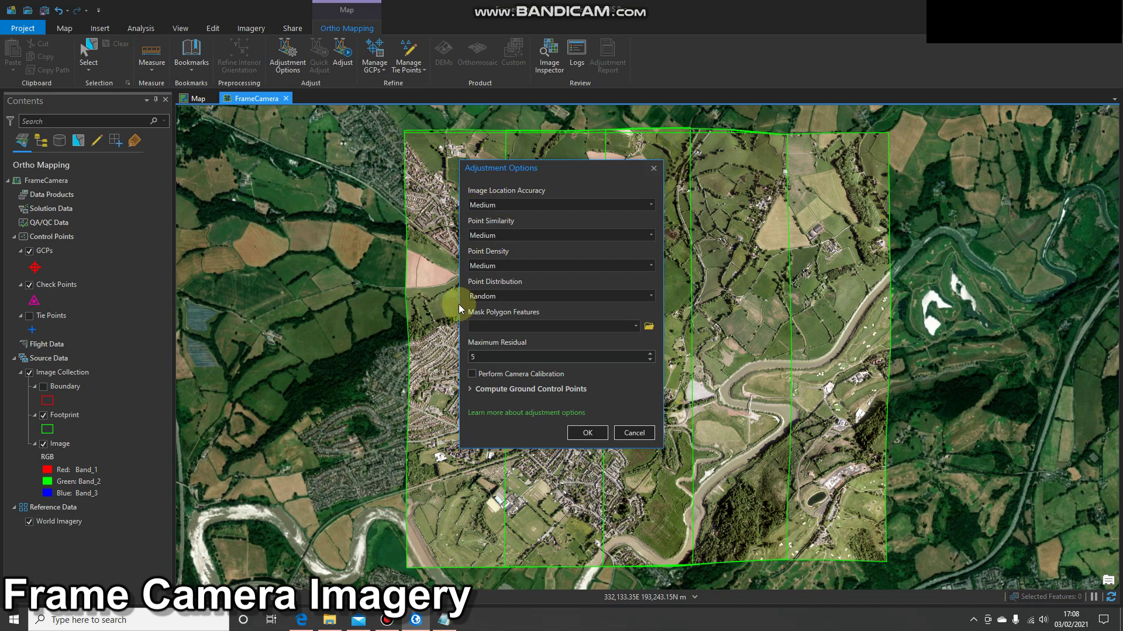
pyautogui.click(520, 413)
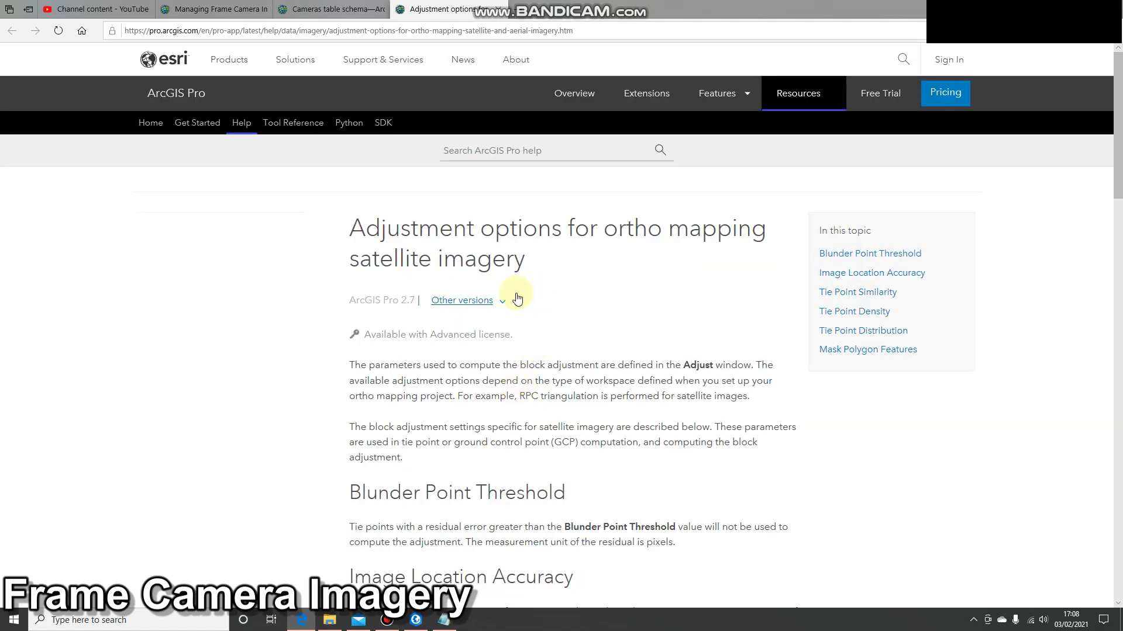
# - Scroll through the adjustment options help page, then return to ArcGIS Pro
pyautogui.scroll(-12, 517, 298)
pyautogui.scroll(-10, 515, 292)
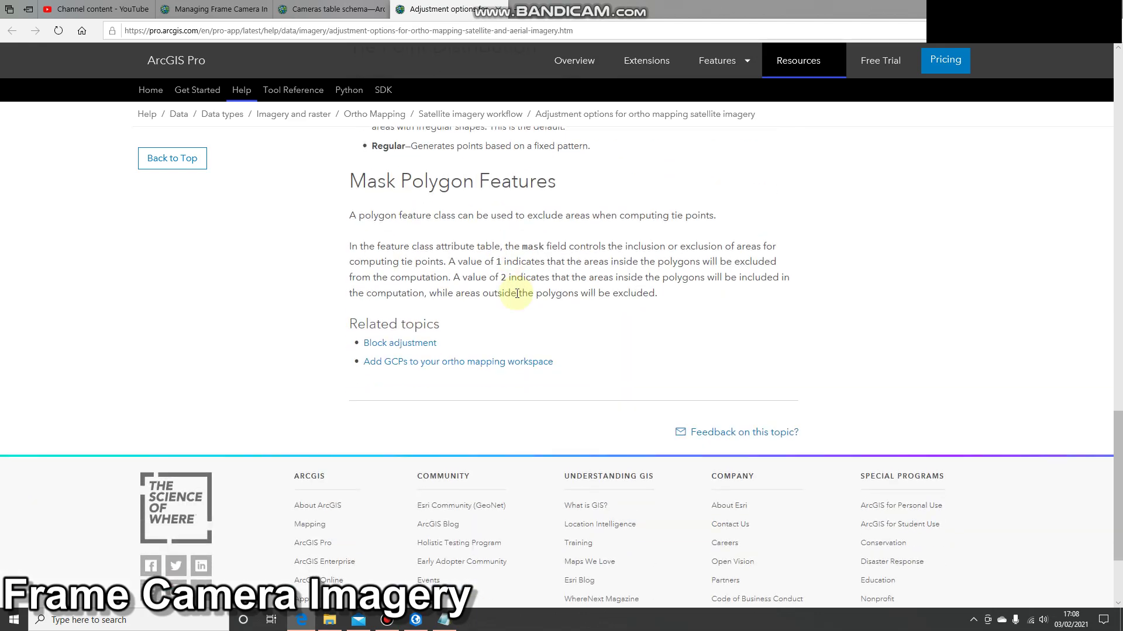
pyautogui.scroll(20, 517, 293)
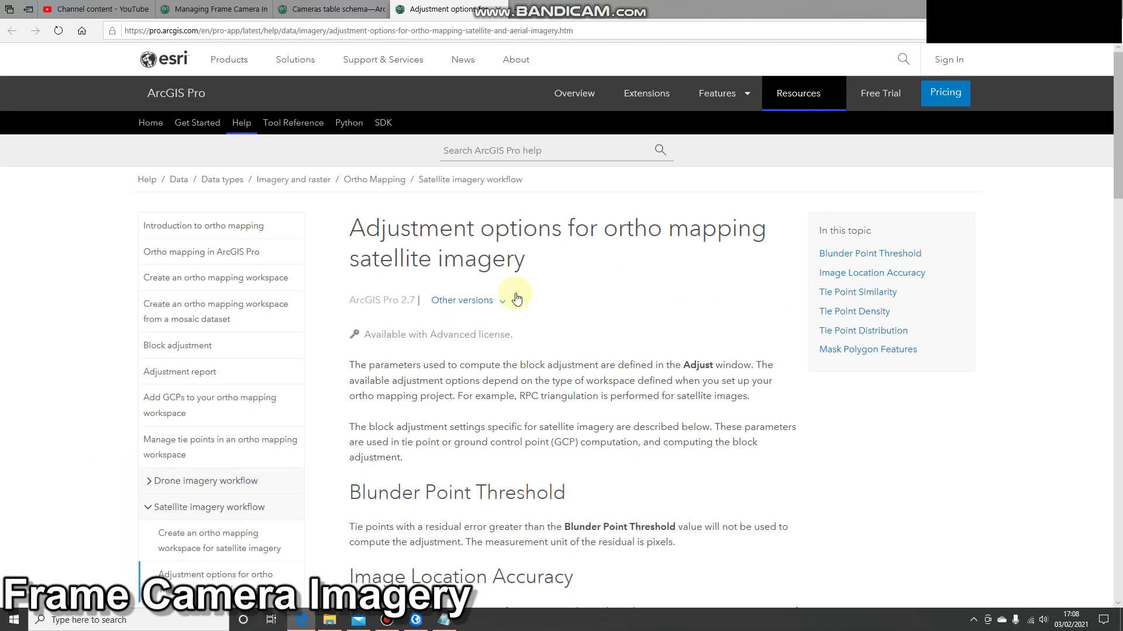
pyautogui.click(417, 621)
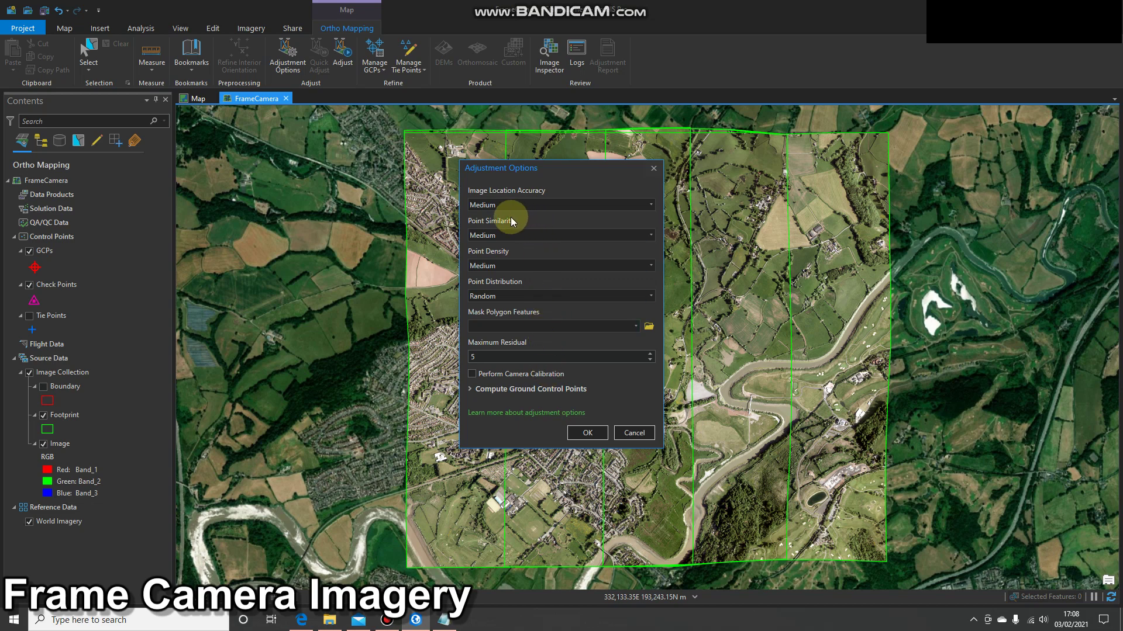
# - Set Point Similarity to High, keep Medium accuracy, Medium density and Random distribution, and enable camera calibration
pyautogui.click(570, 205)
pyautogui.click(569, 205)
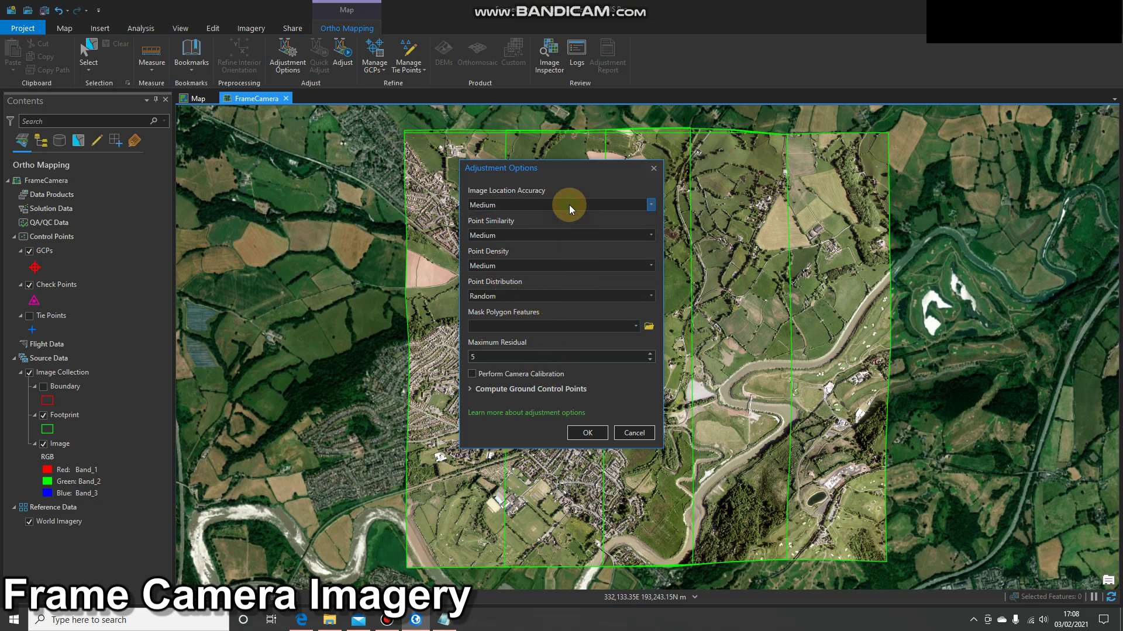
pyautogui.click(567, 236)
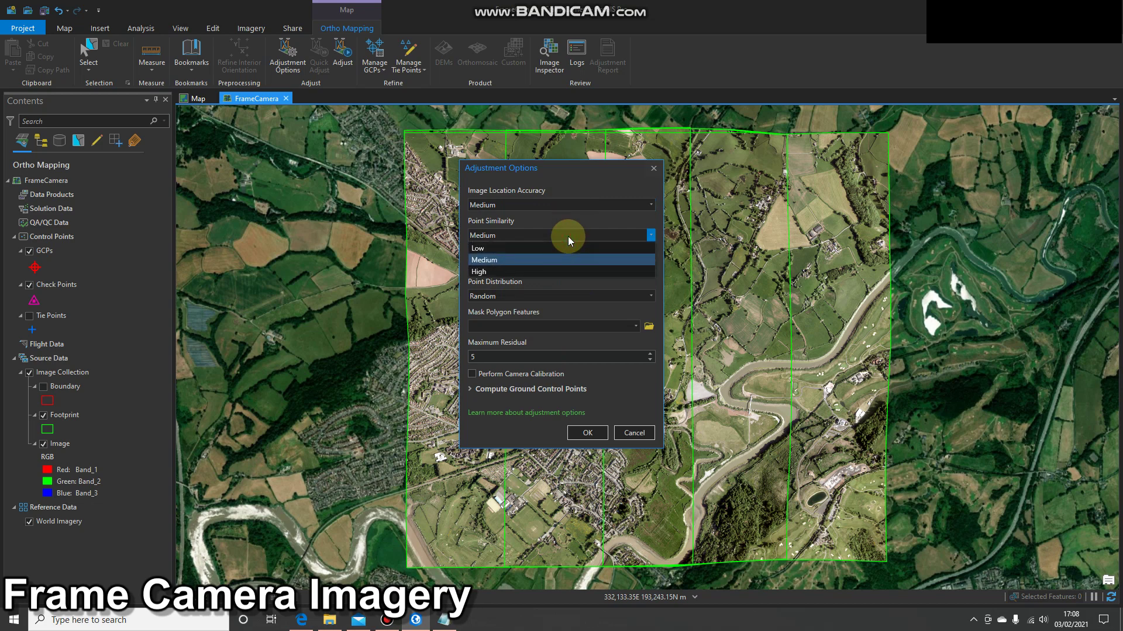
pyautogui.click(574, 271)
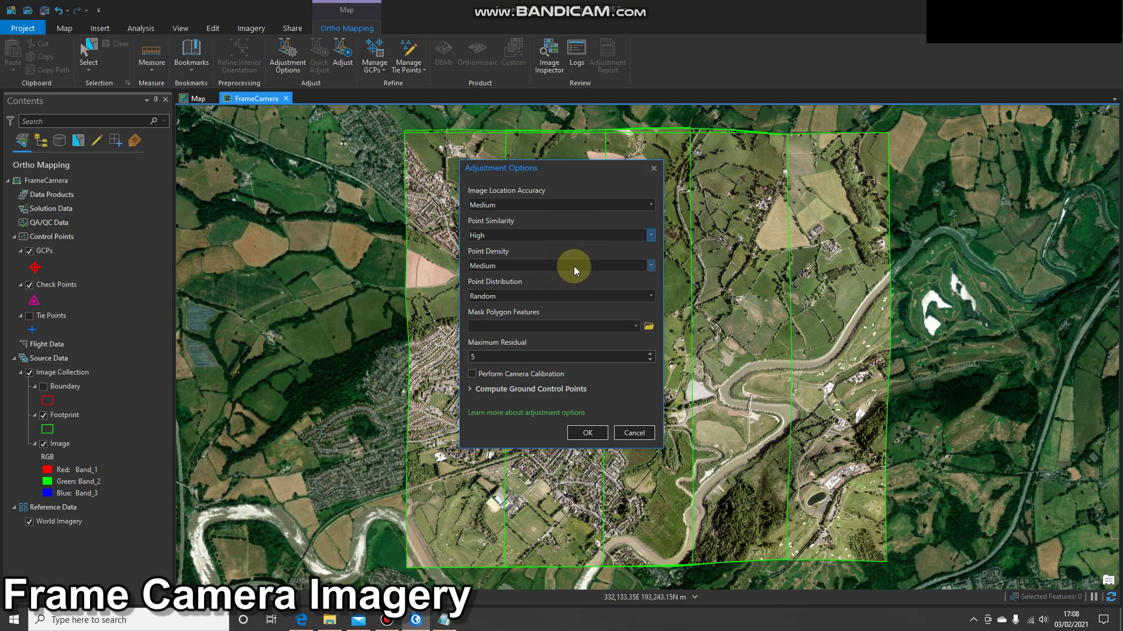
pyautogui.click(573, 266)
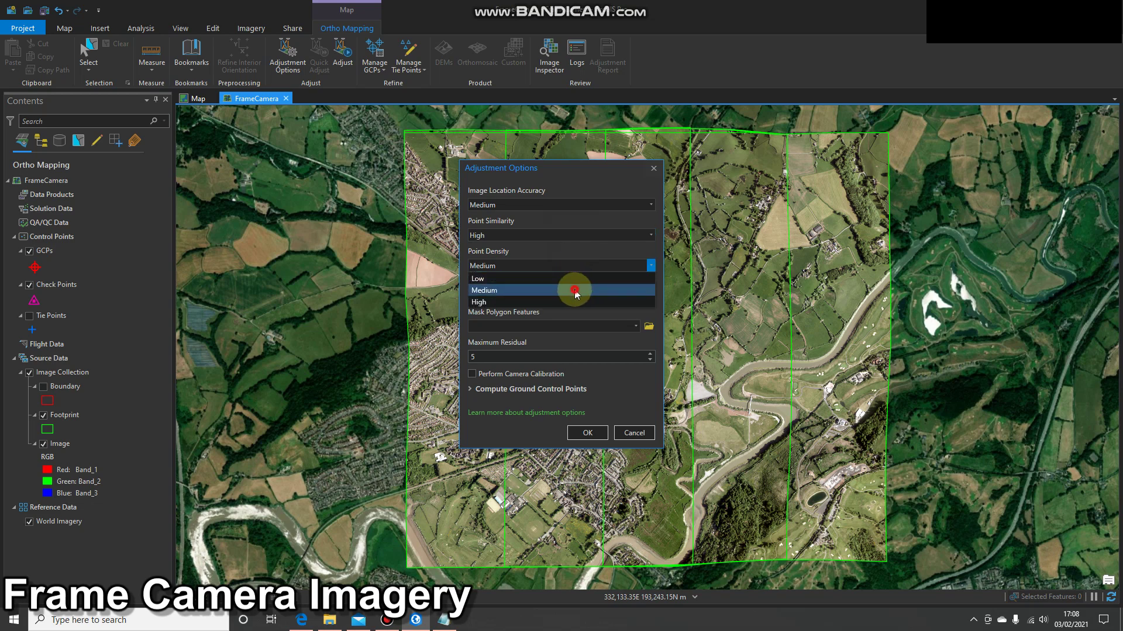
pyautogui.click(574, 289)
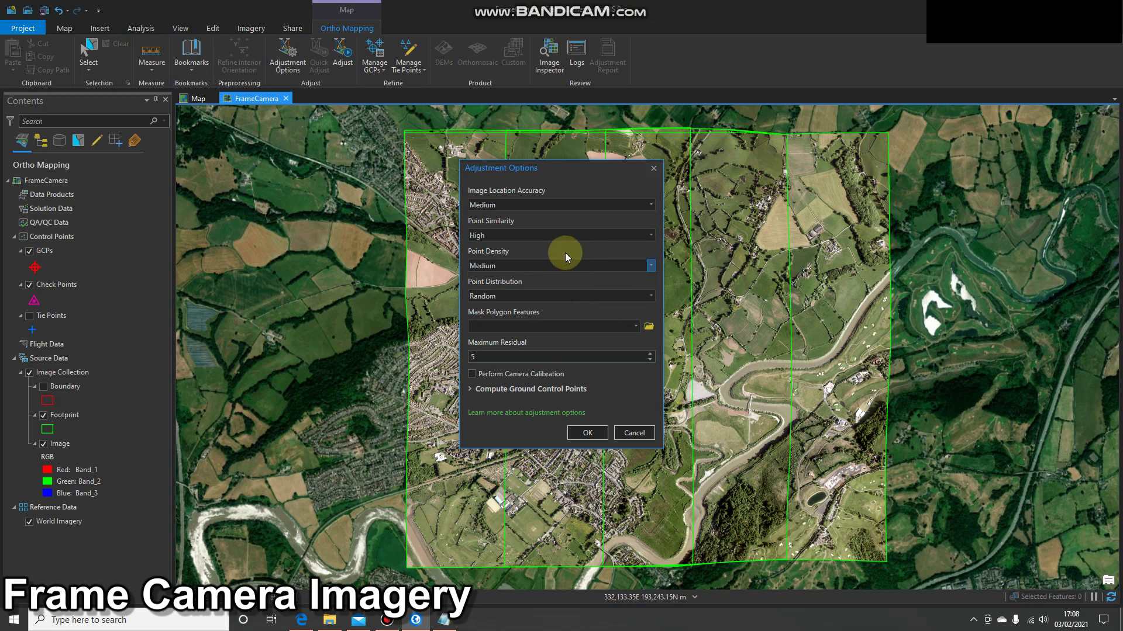
pyautogui.click(569, 298)
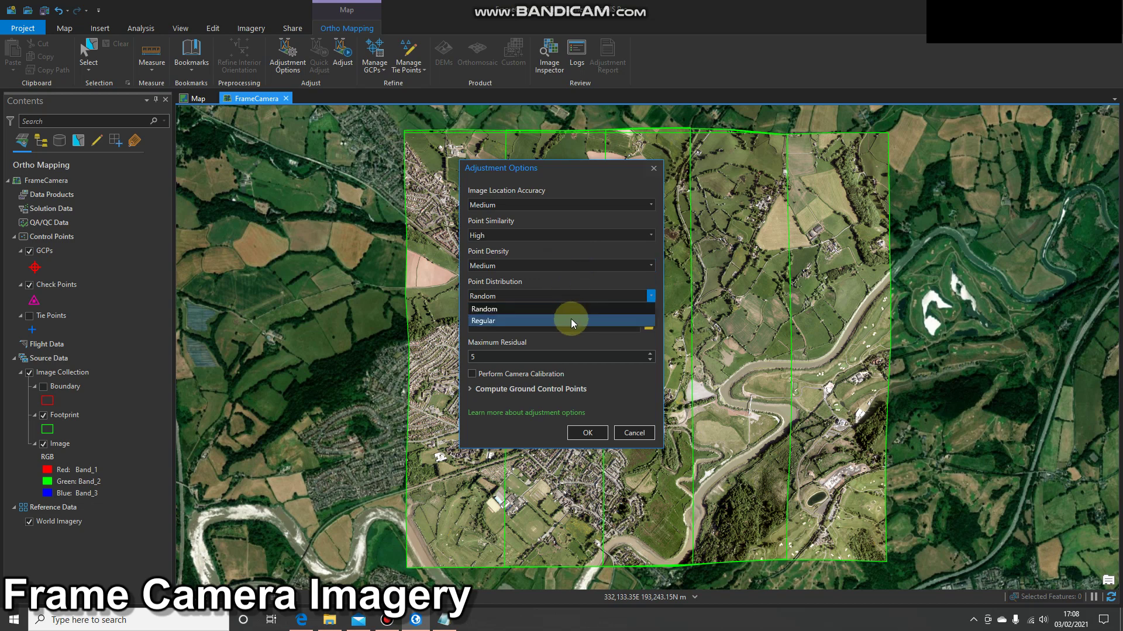
pyautogui.click(567, 310)
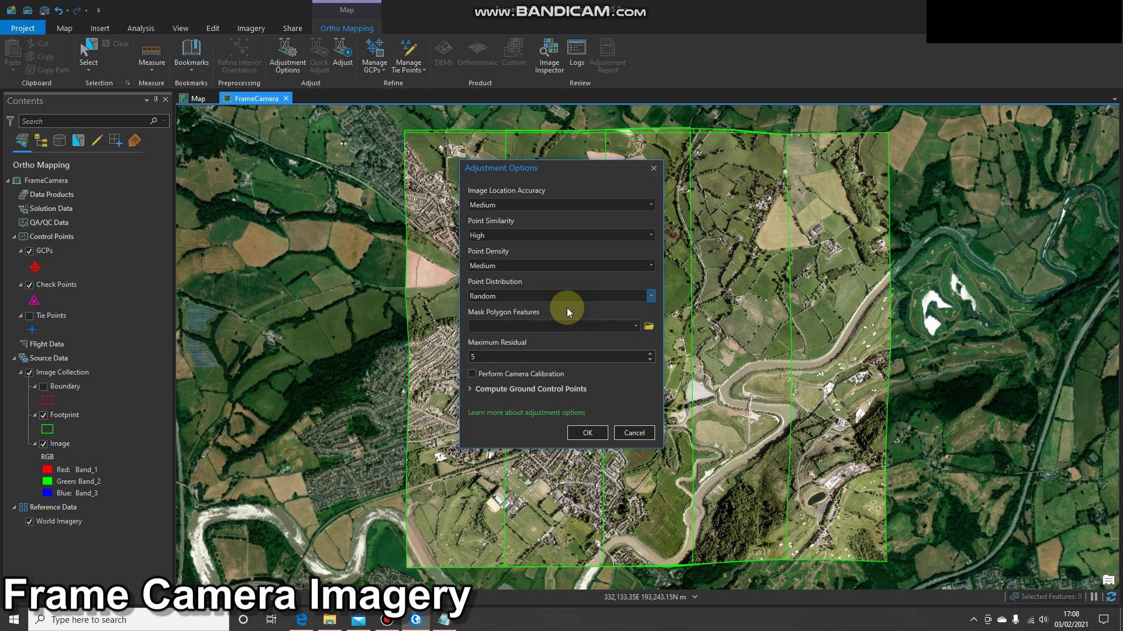
pyautogui.click(472, 373)
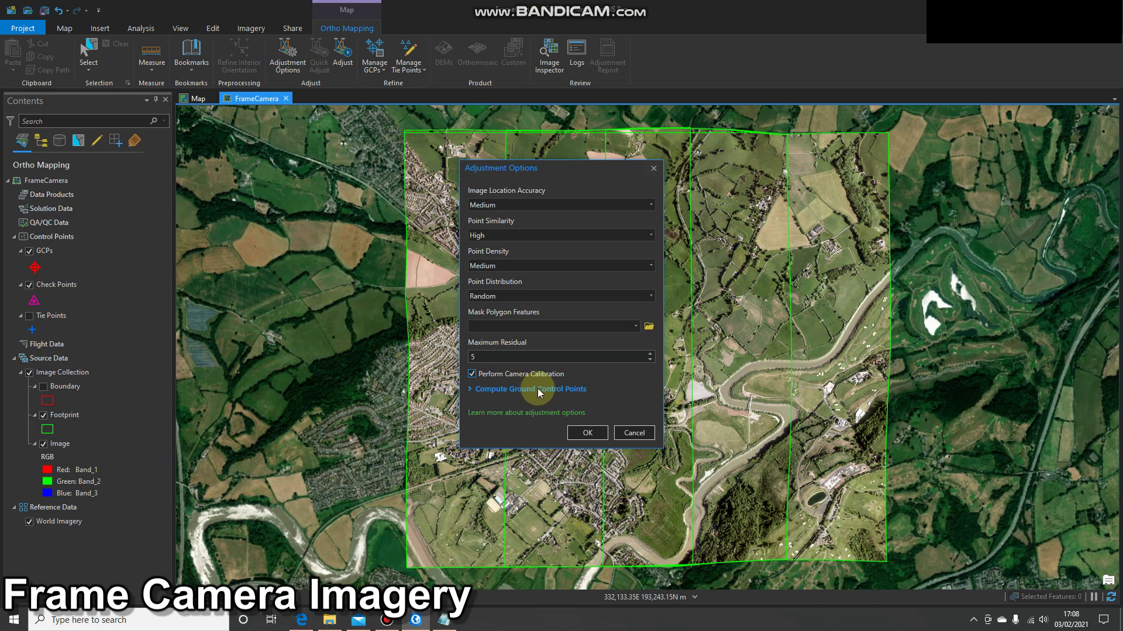
pyautogui.click(585, 433)
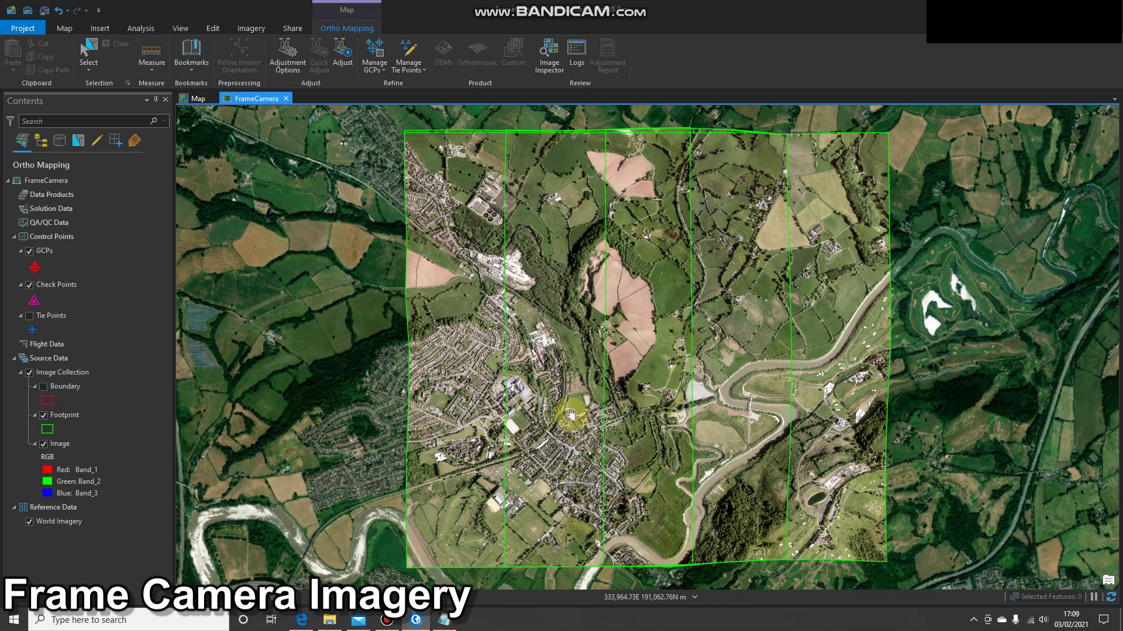
# - Run Adjust, follow its progress in the Logs pane, then close the log
pyautogui.click(342, 63)
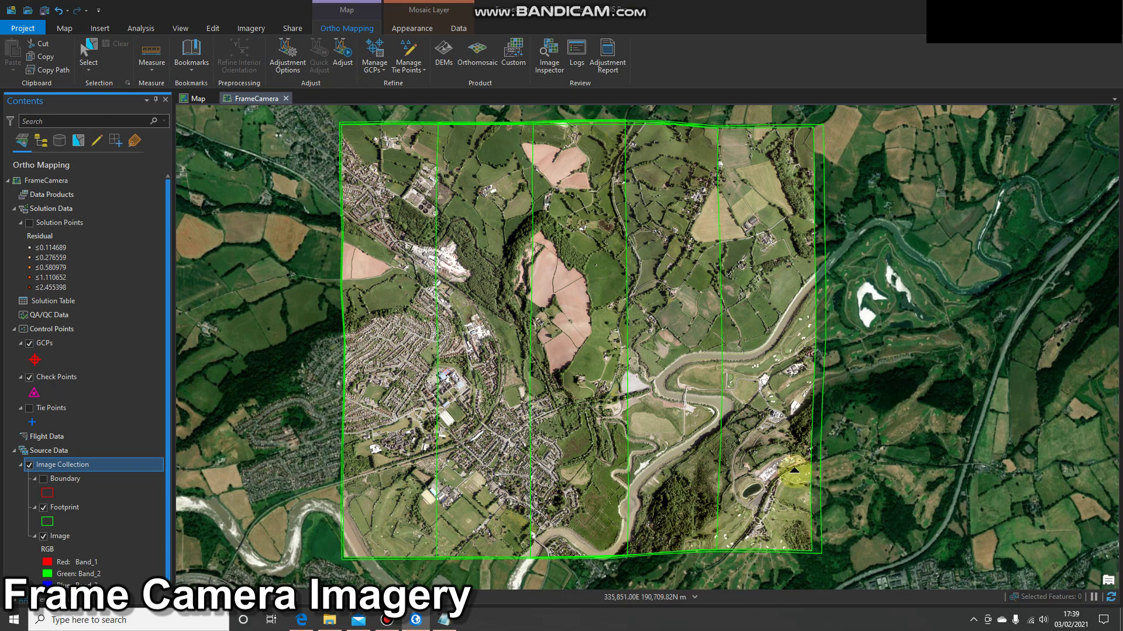
pyautogui.click(570, 64)
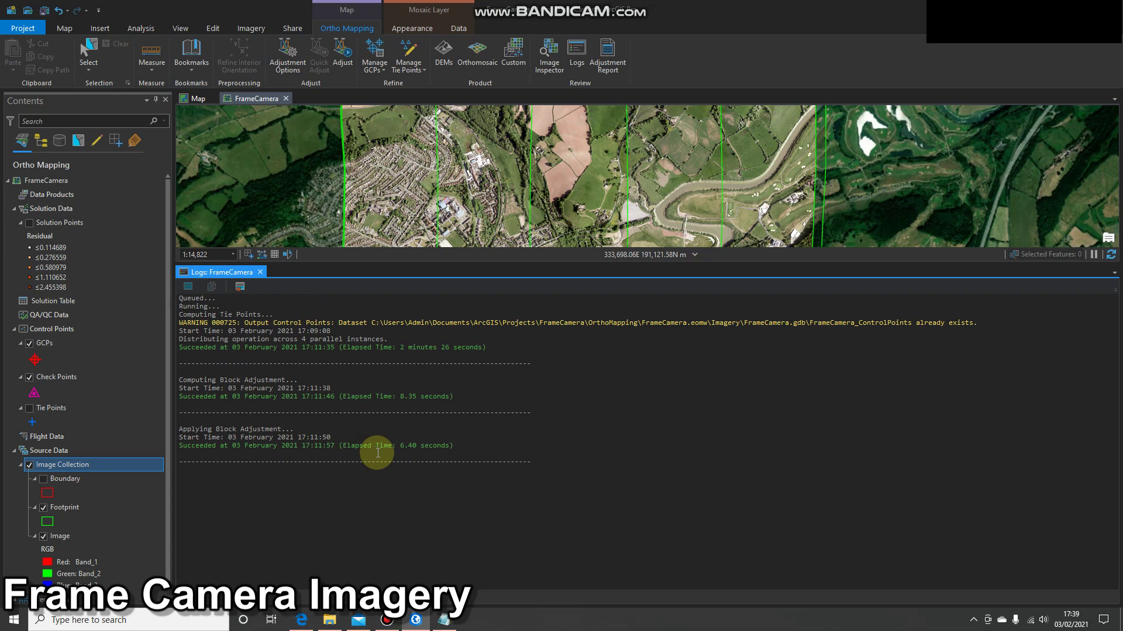
pyautogui.click(261, 273)
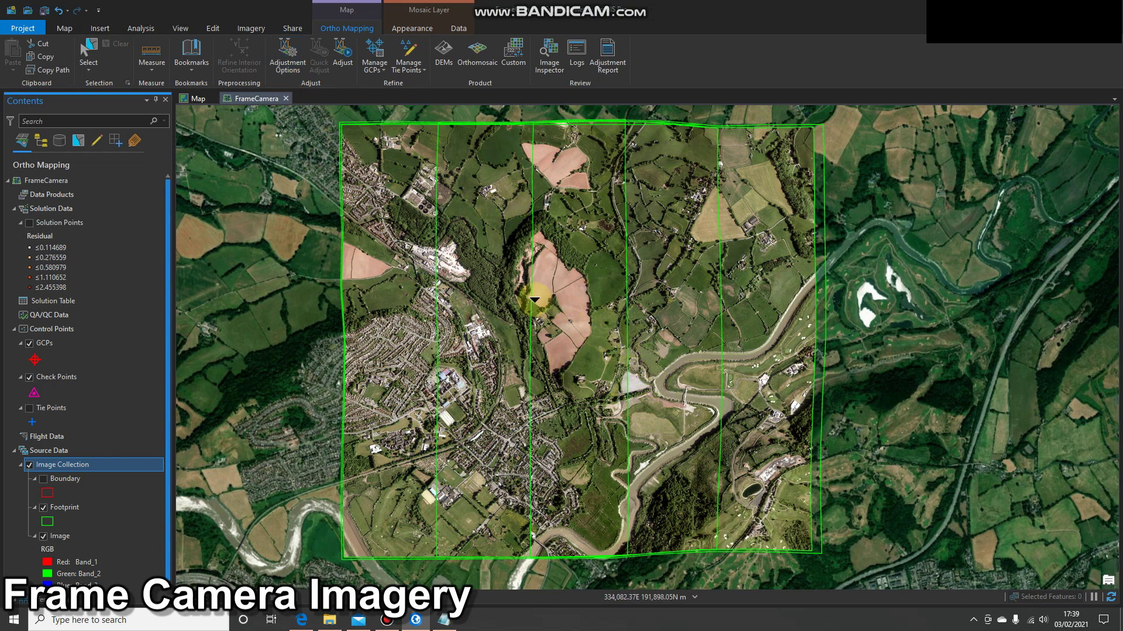
pyautogui.click(30, 409)
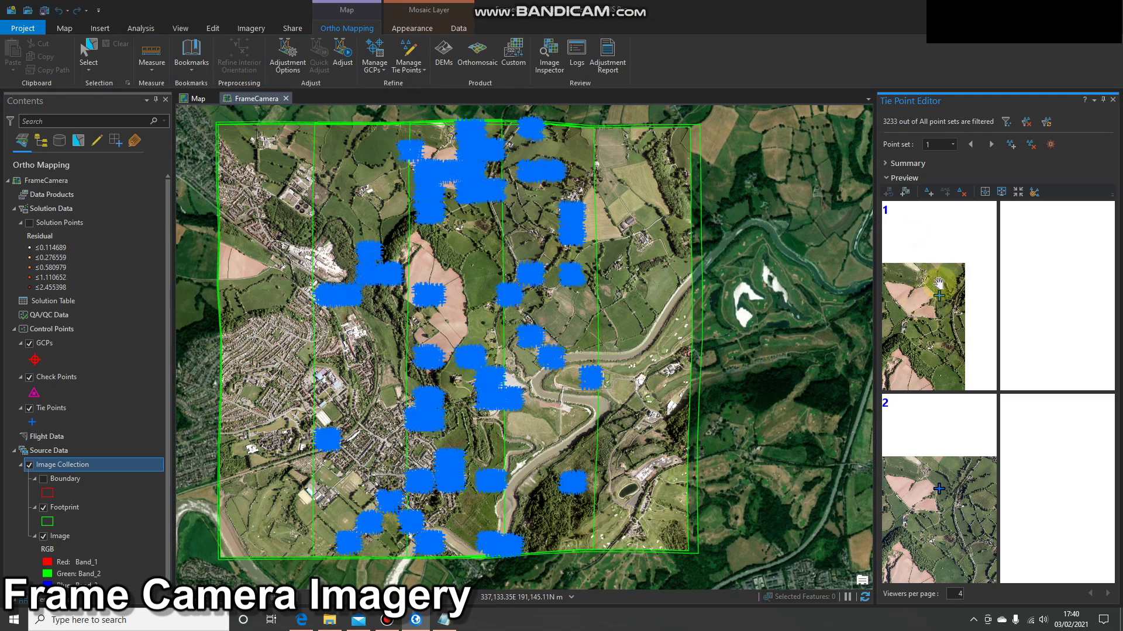
pyautogui.click(1114, 100)
pyautogui.click(33, 409)
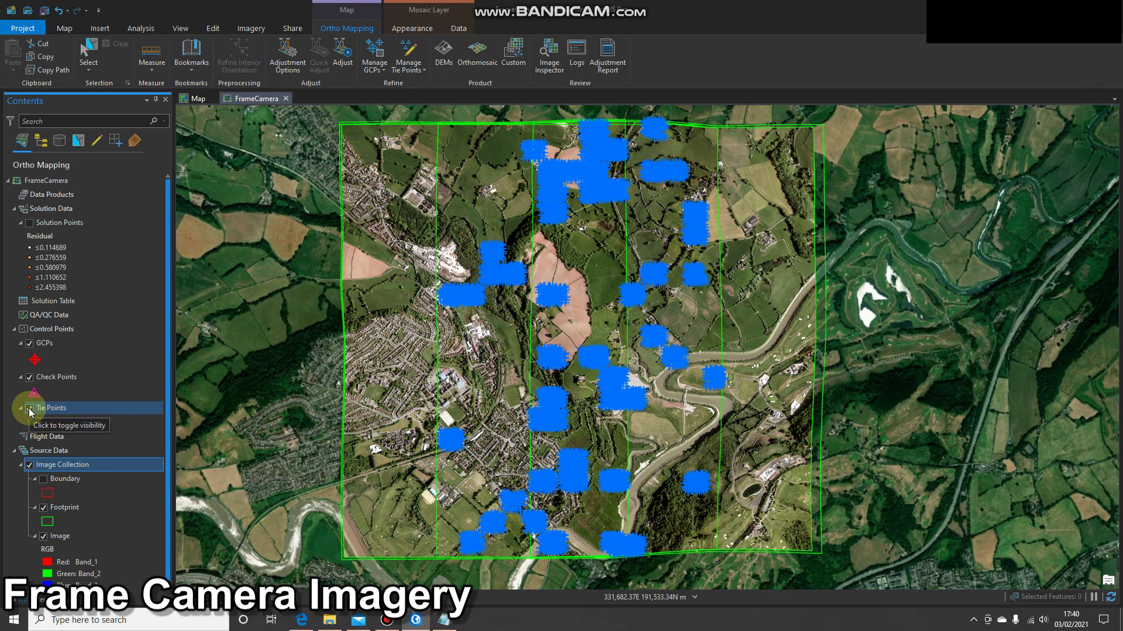
pyautogui.click(30, 408)
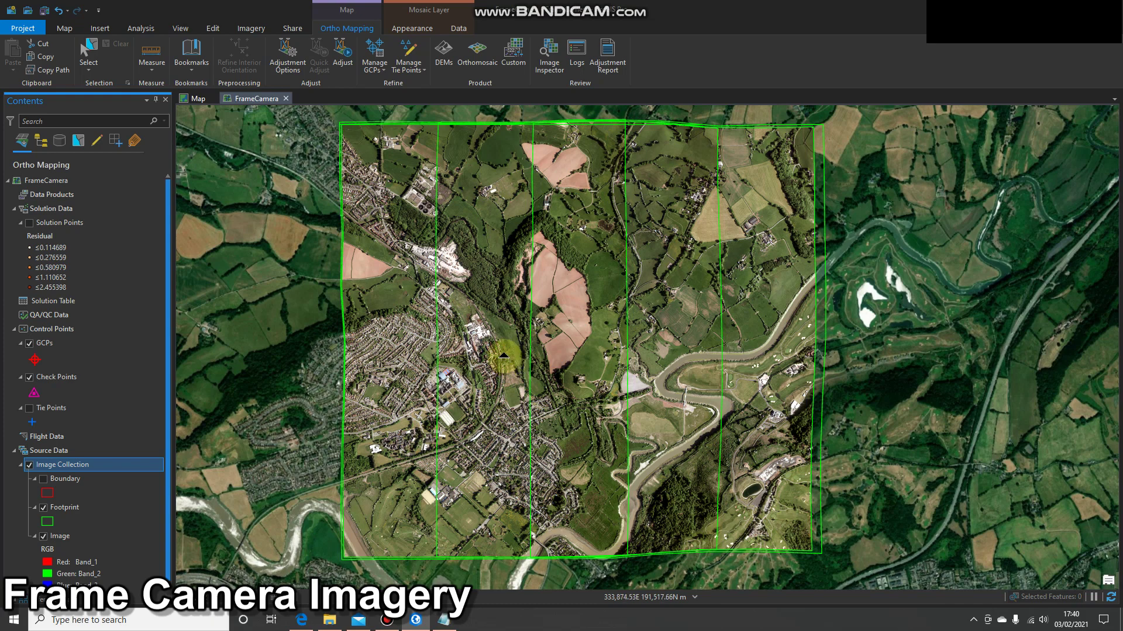
pyautogui.scroll(-2, 503, 356)
pyautogui.scroll(8, 503, 356)
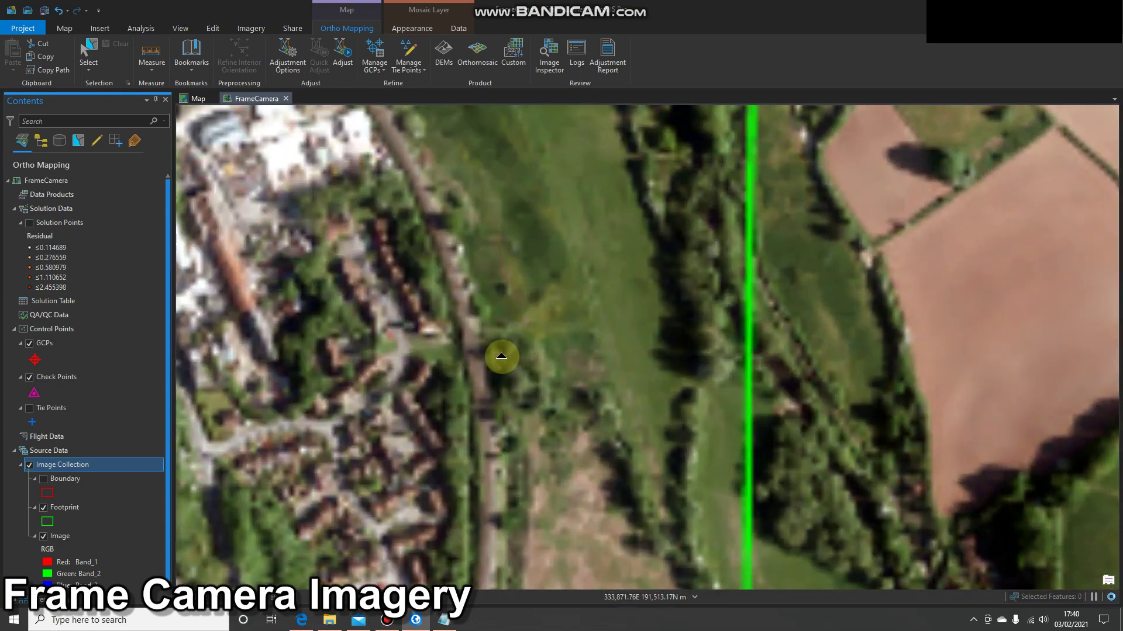
pyautogui.click(413, 28)
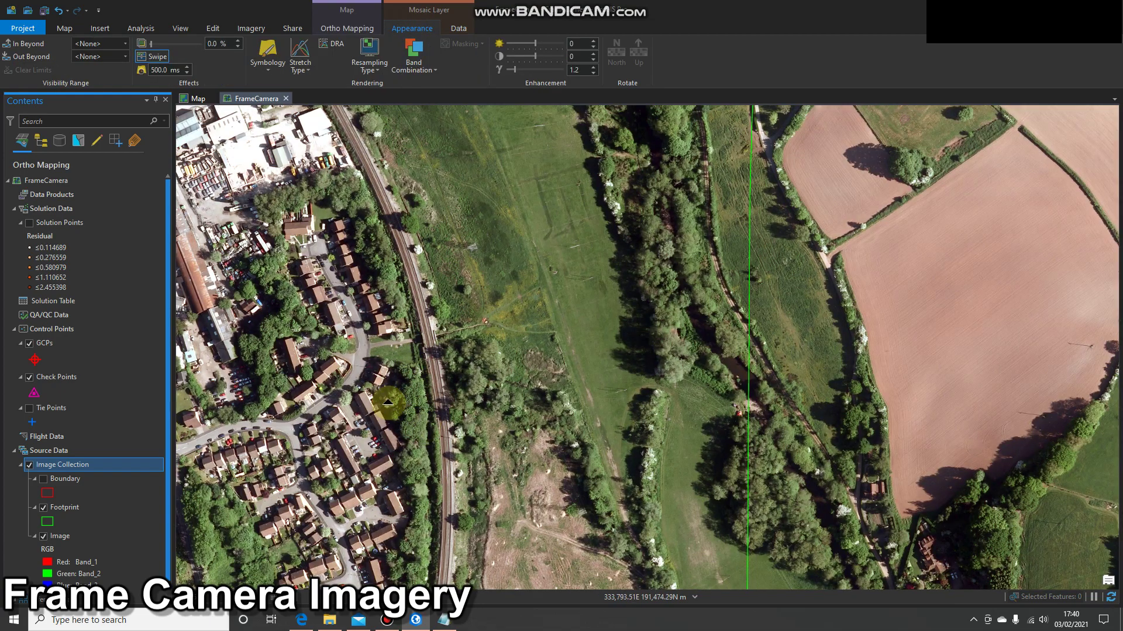
pyautogui.click(410, 360)
pyautogui.moveTo(411, 360); pyautogui.dragTo(541, 283)
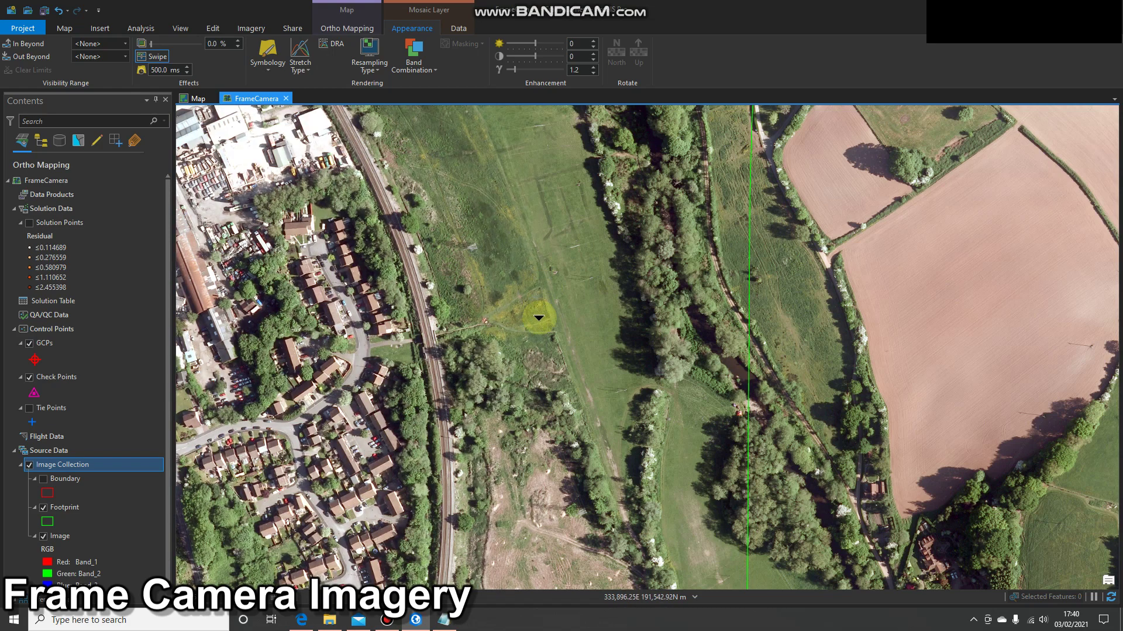
pyautogui.scroll(-3, 535, 310)
pyautogui.scroll(-2, 550, 319)
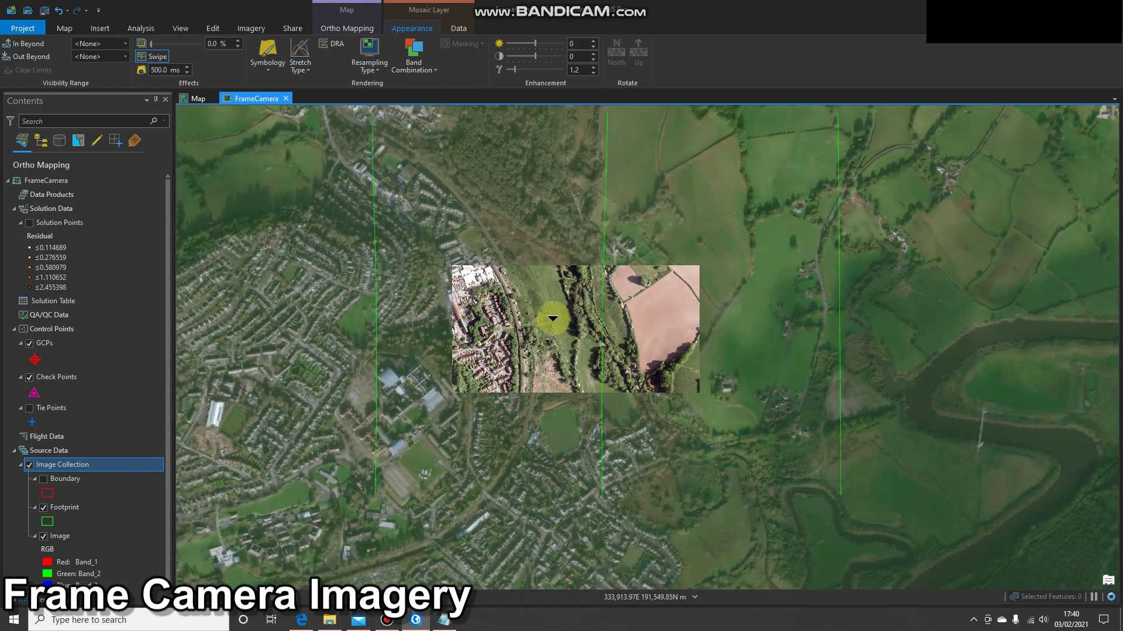
pyautogui.scroll(-4, 553, 320)
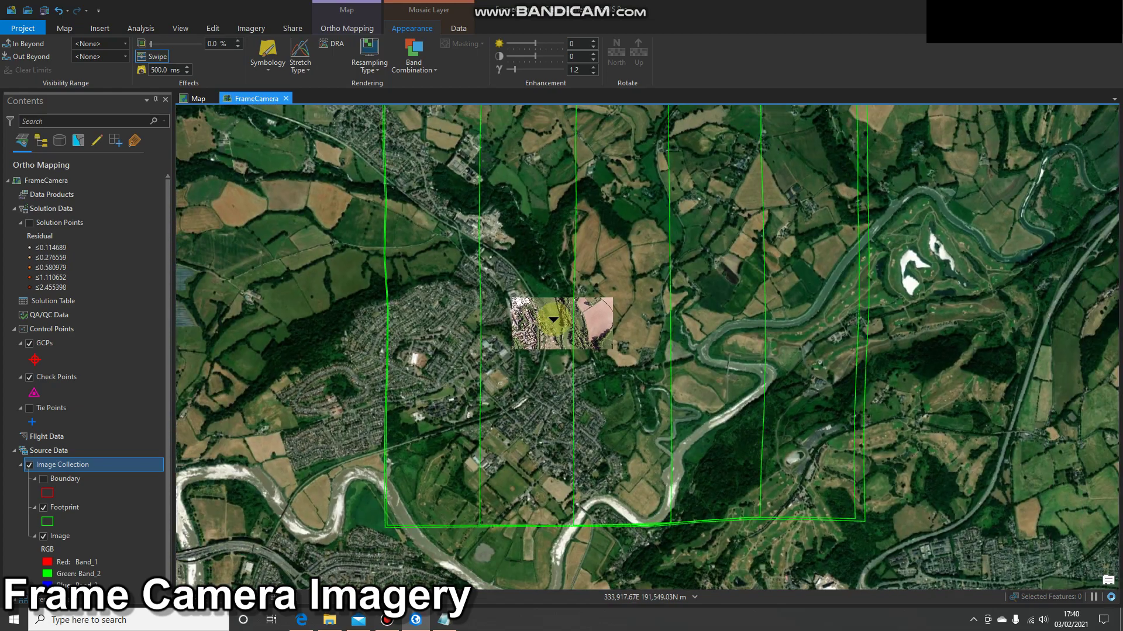
pyautogui.scroll(-2, 625, 257)
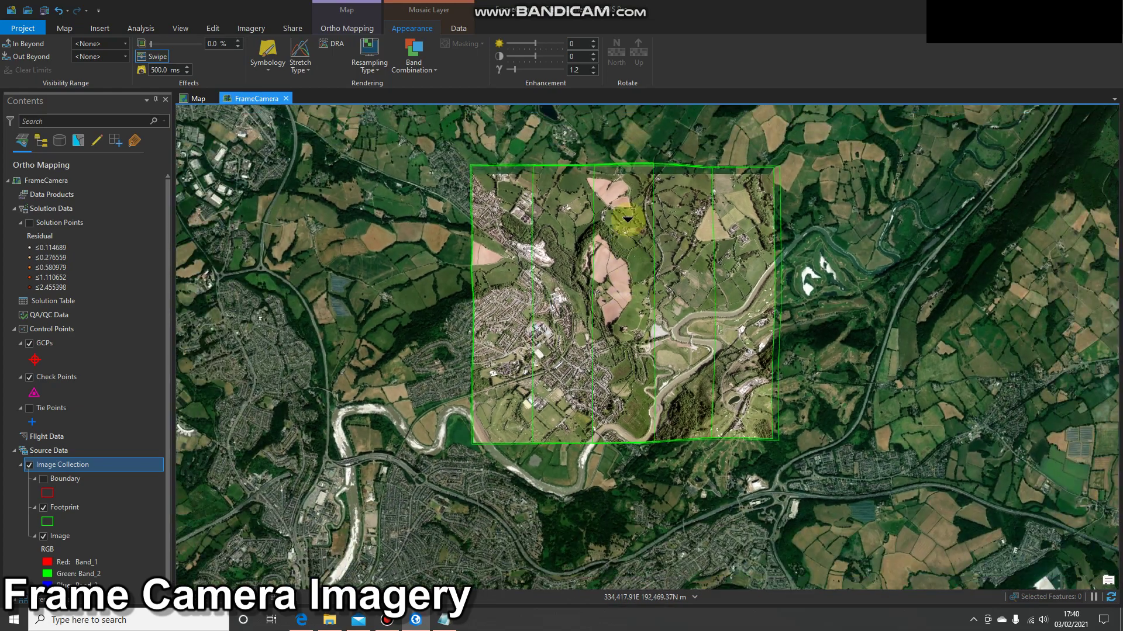
pyautogui.scroll(2, 627, 218)
# - Open the Manage GCPs dropdown on the Ortho Mapping tab
pyautogui.click(347, 28)
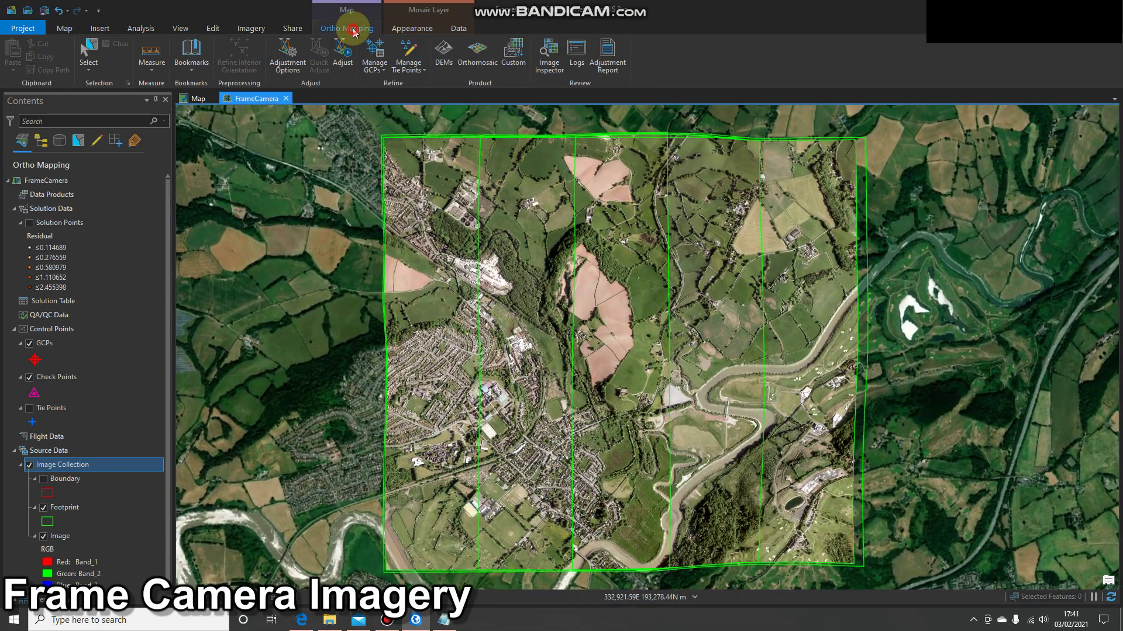
pyautogui.click(375, 72)
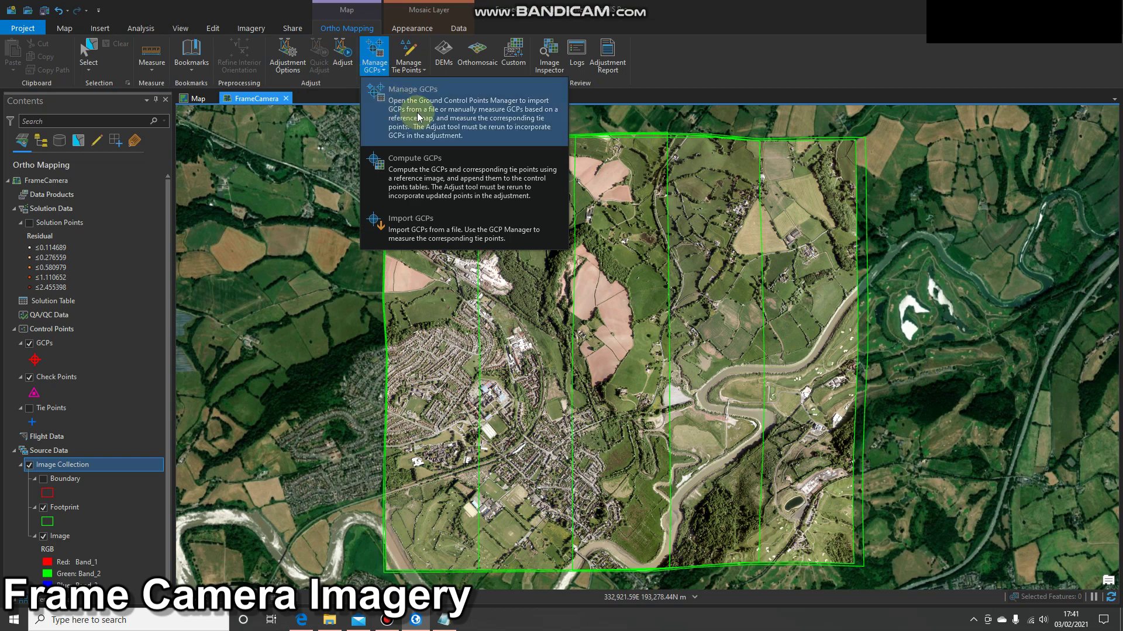